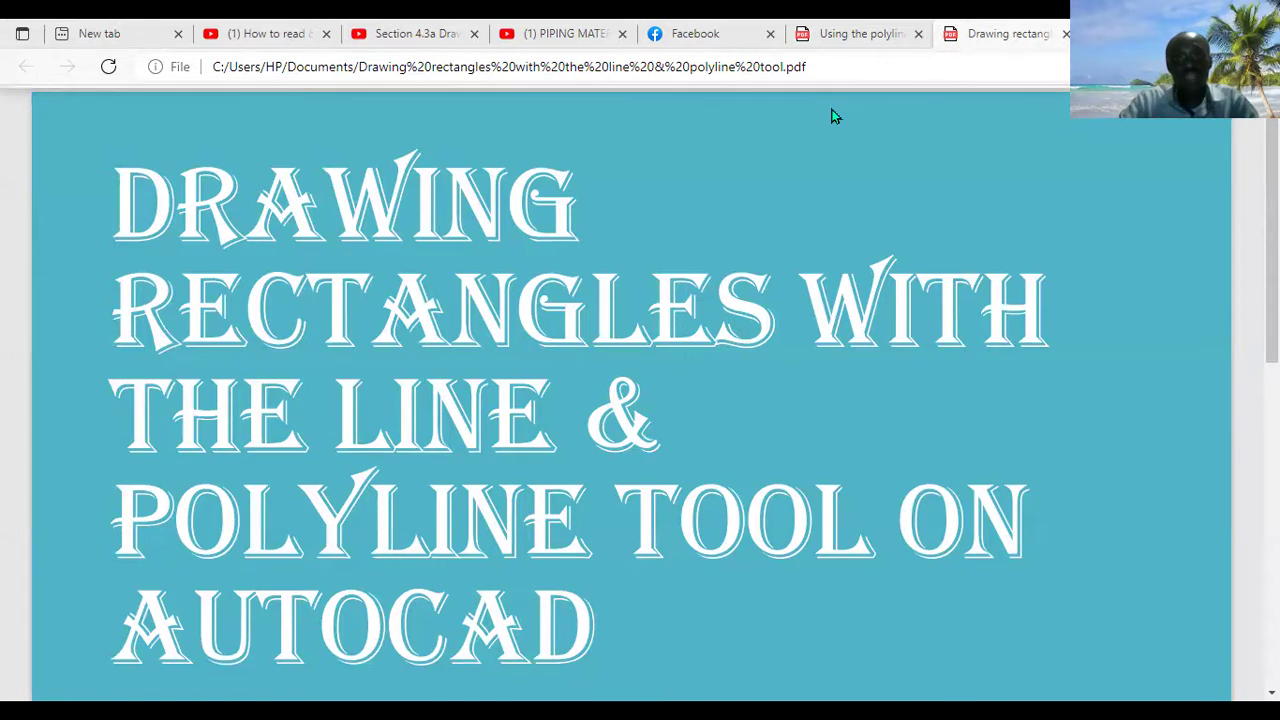
# Switch to AutoCAD with the Drawing1.dwg drawing
pyautogui.moveTo(835, 116)
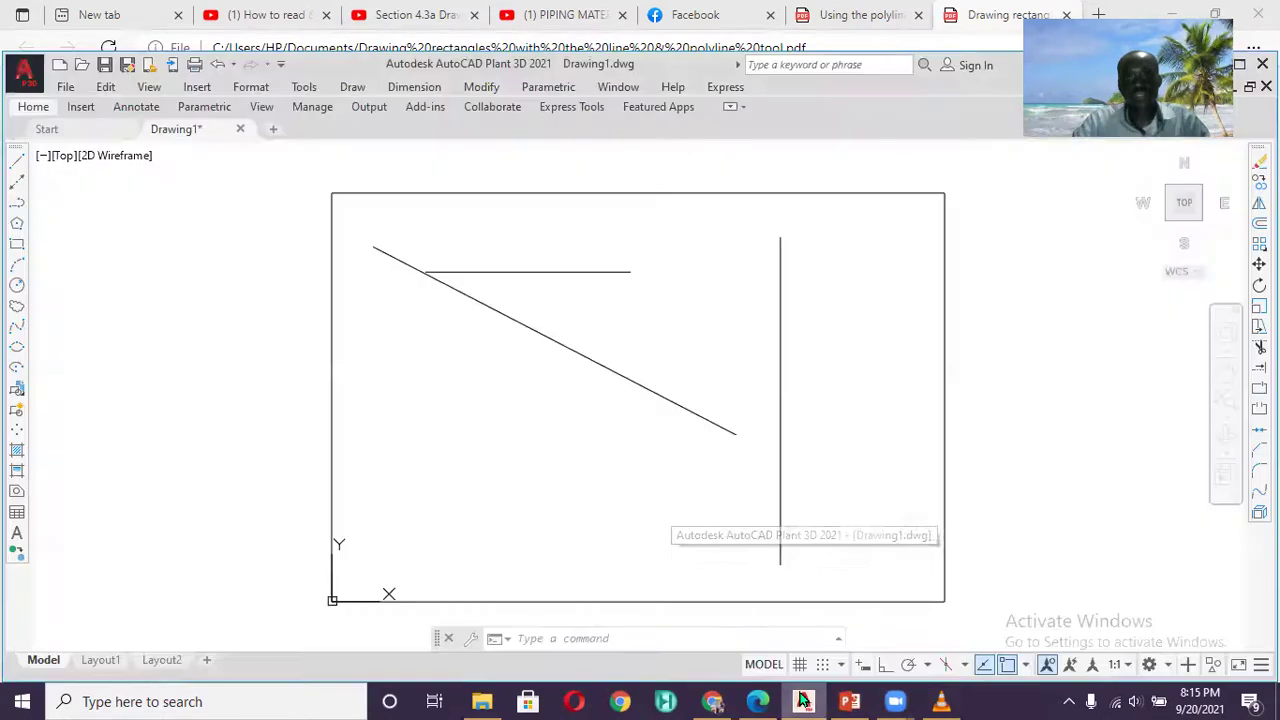
pyautogui.click(803, 701)
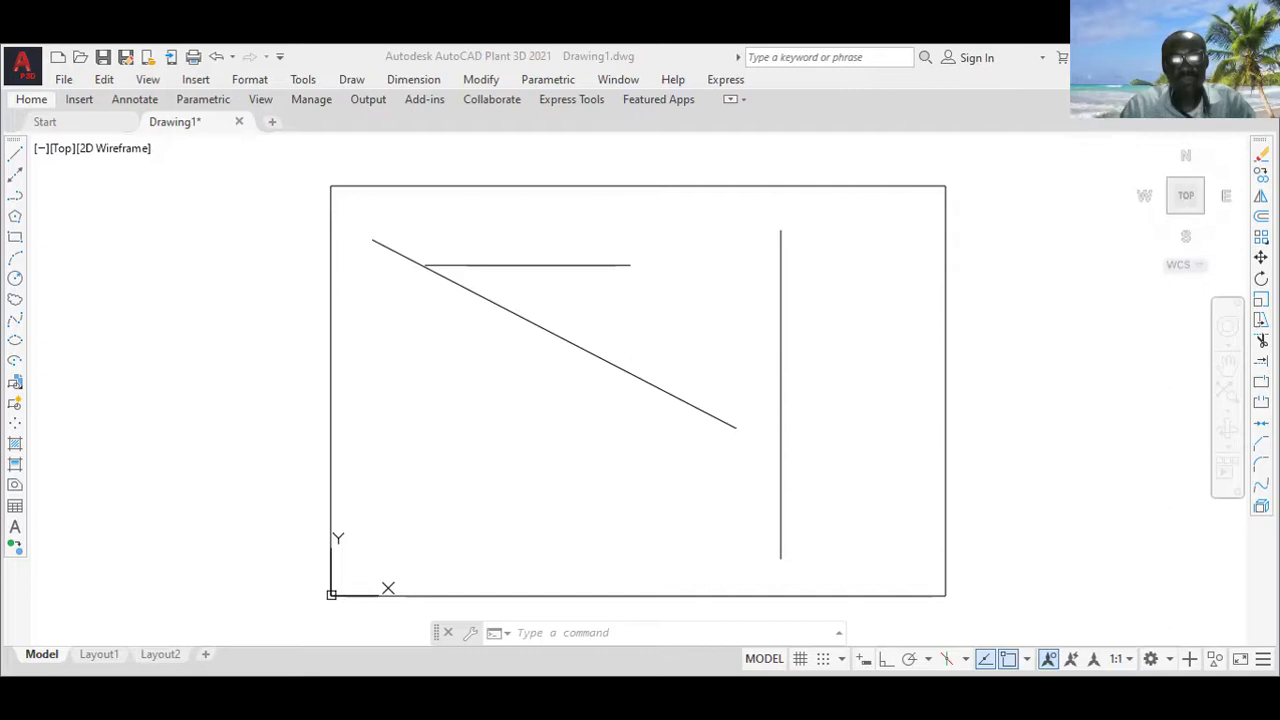
# Erase the vertical, diagonal and horizontal lines inside the large rectangle, and undo the erasure
pyautogui.click(781, 378)
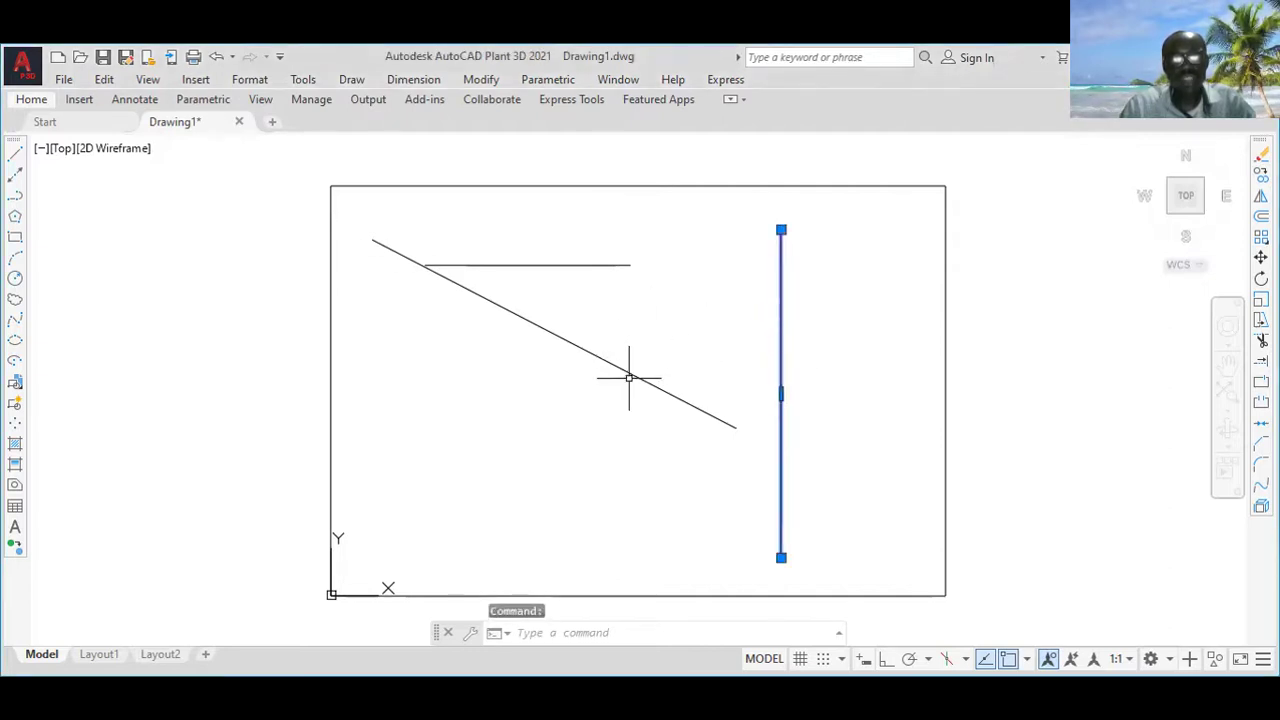
pyautogui.click(600, 358)
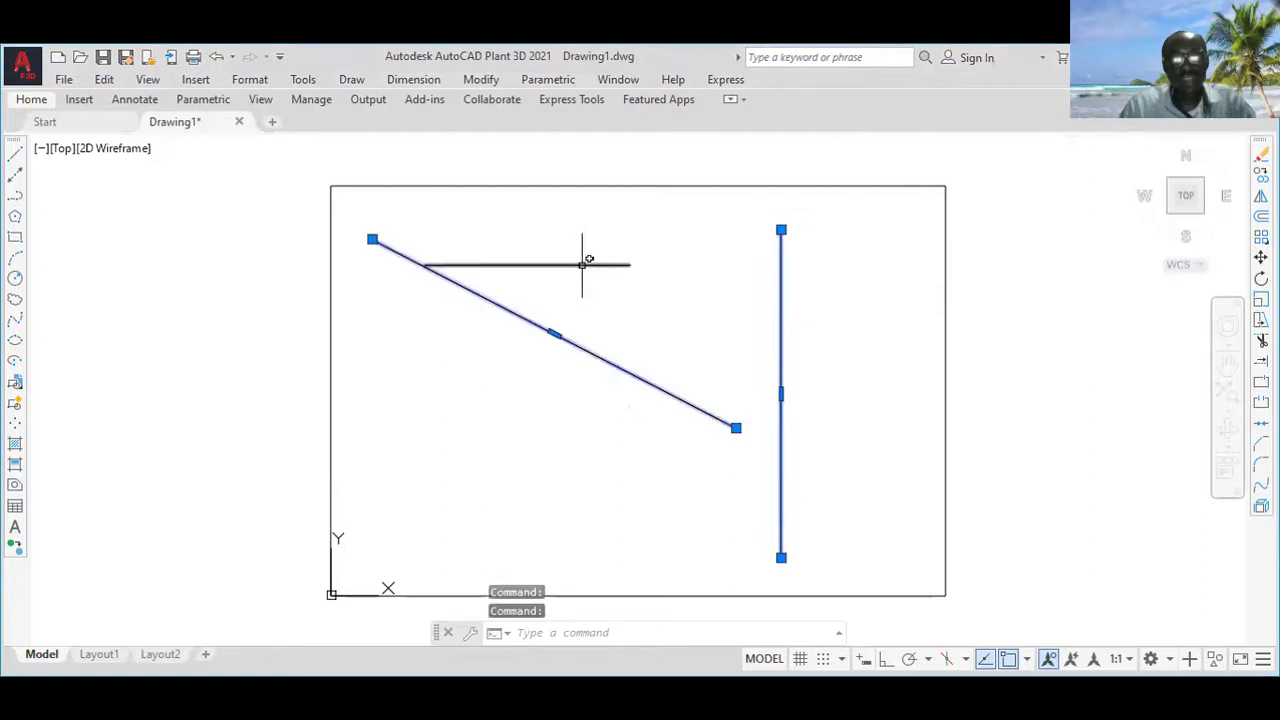
pyautogui.click(580, 265)
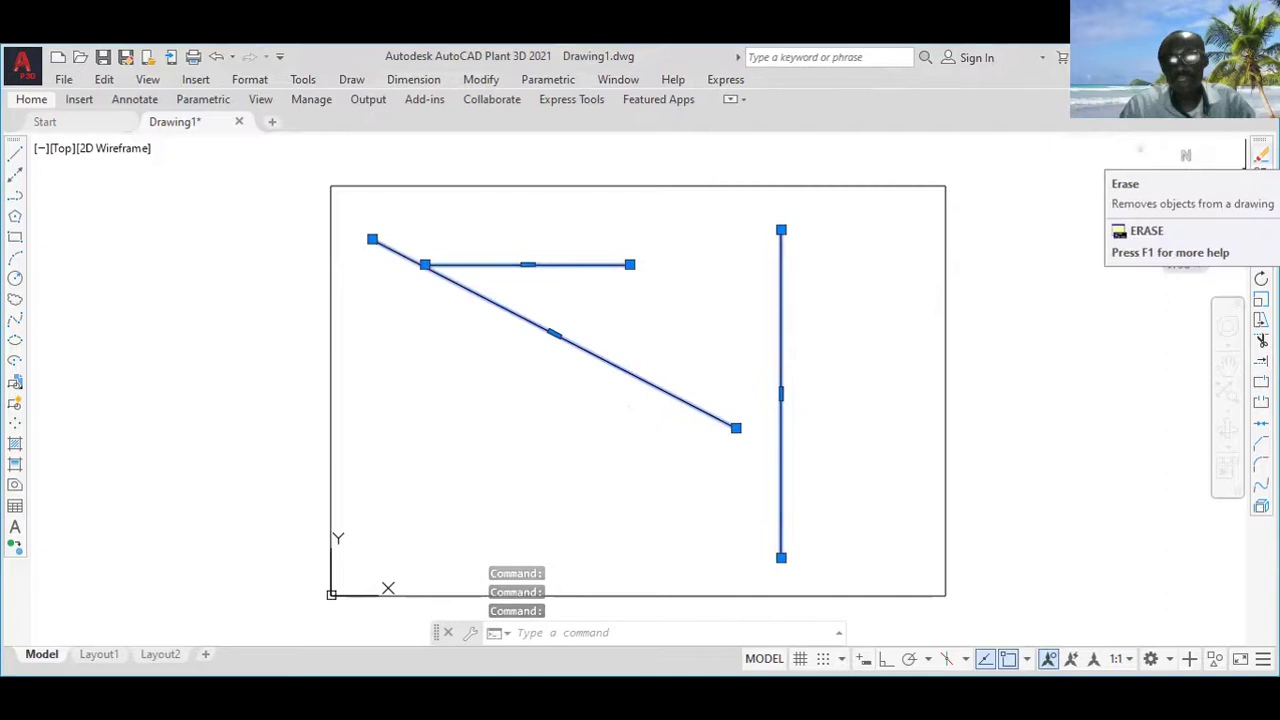
pyautogui.click(1260, 156)
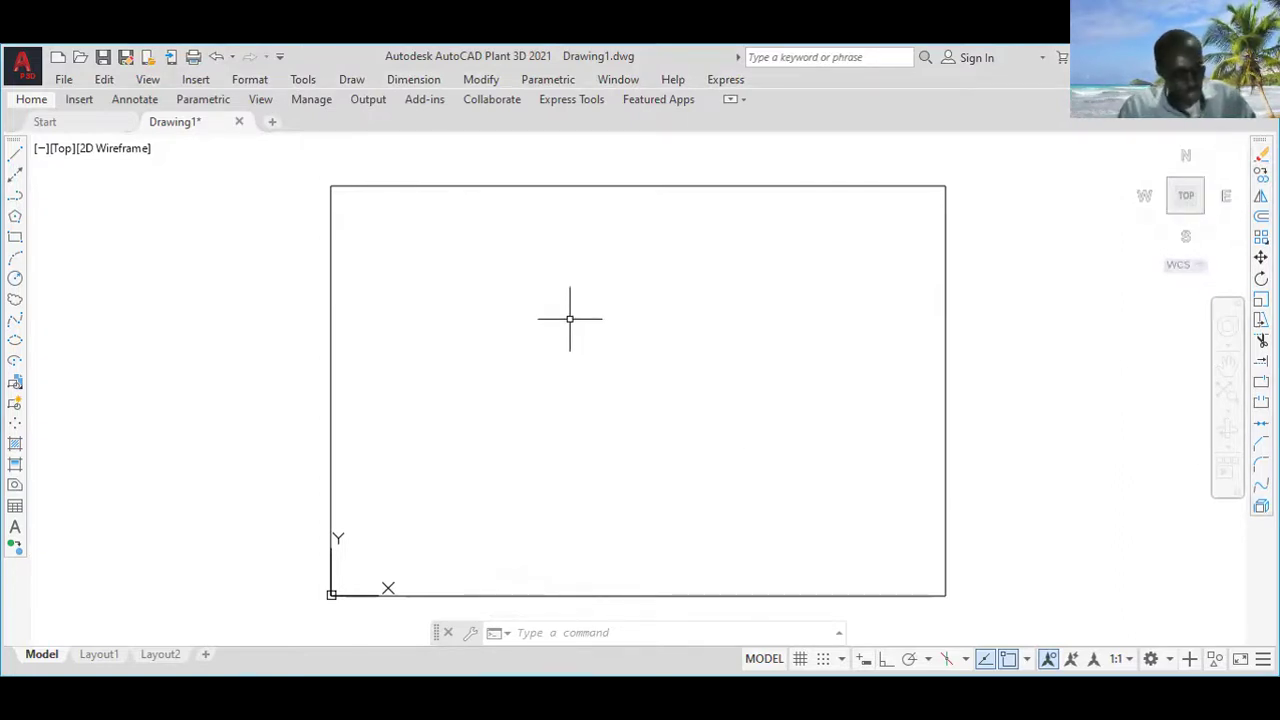
pyautogui.hotkey('ctrl', 'z')
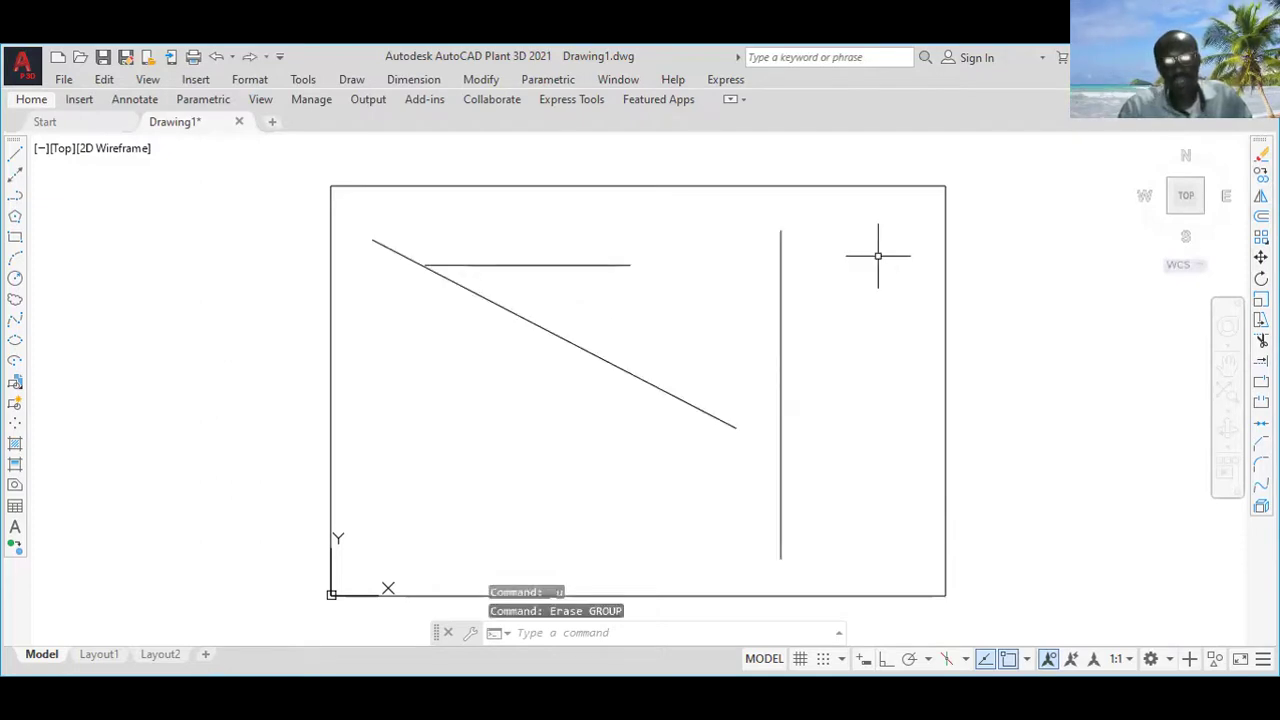
# Select the three lines inside the rectangle with crossing windows, delete them, and undo the deletion
pyautogui.click(878, 256)
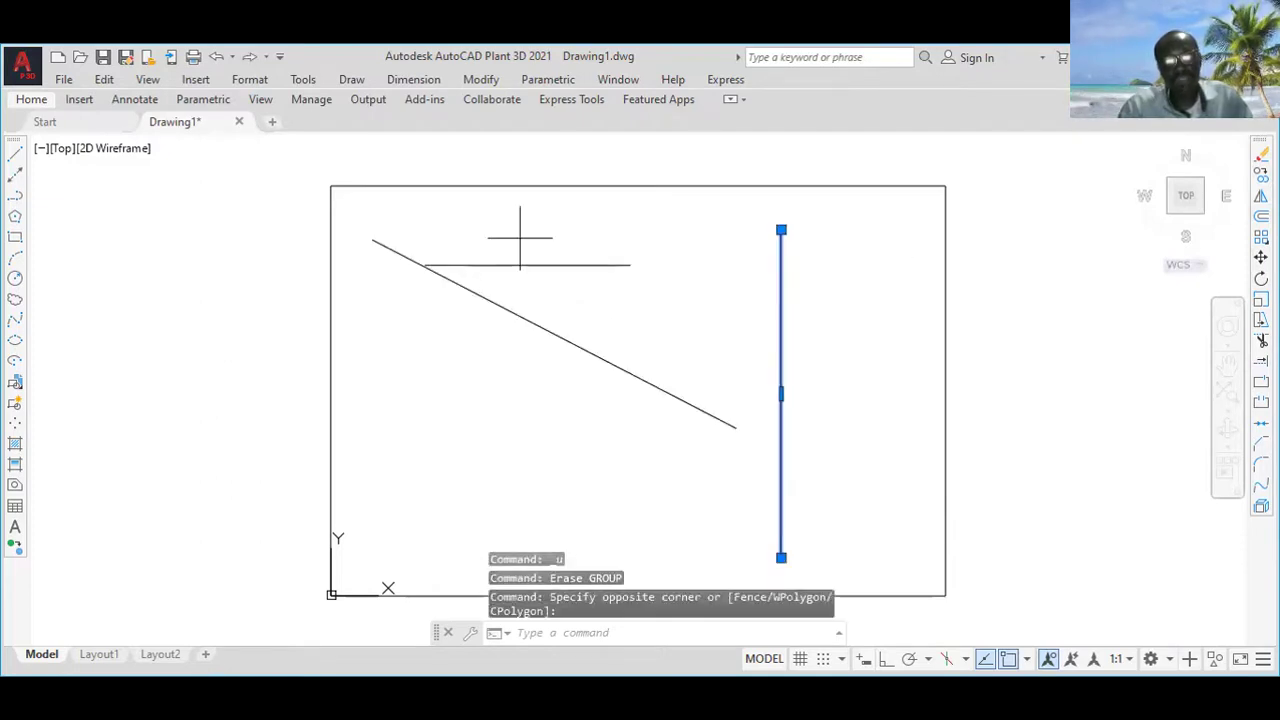
pyautogui.click(520, 238)
pyautogui.click(419, 342)
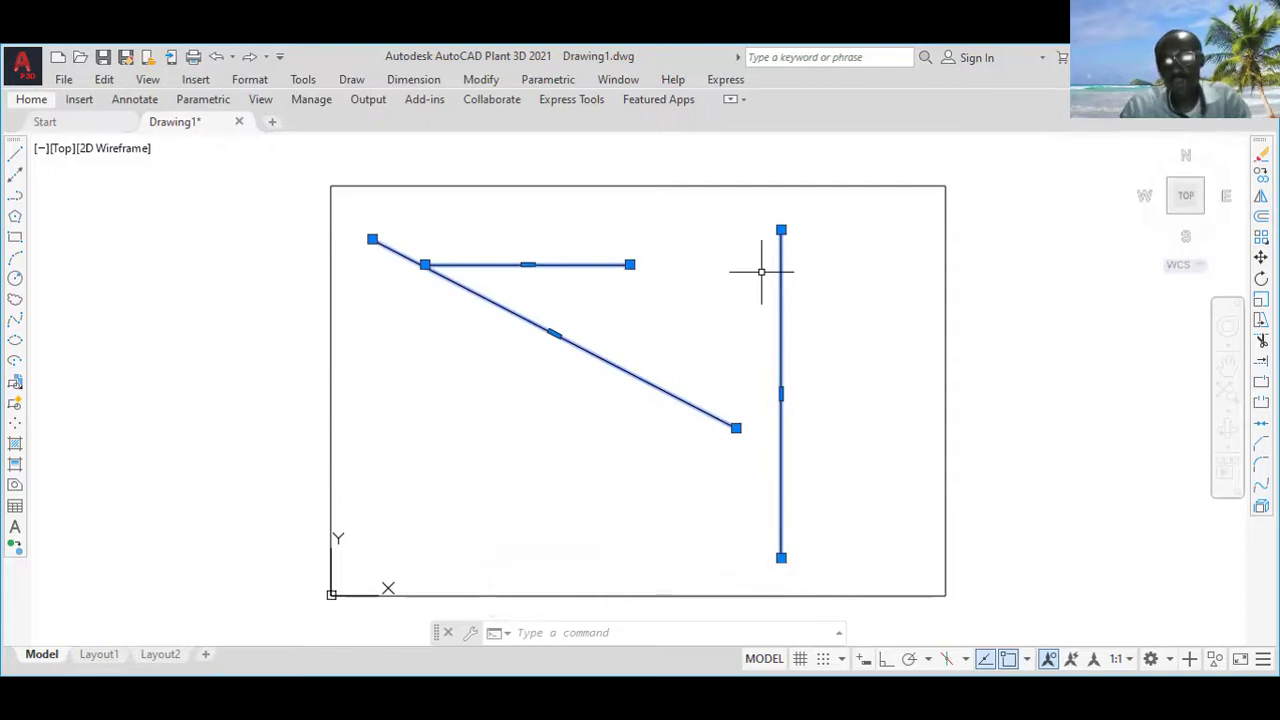
pyautogui.press('Delete')
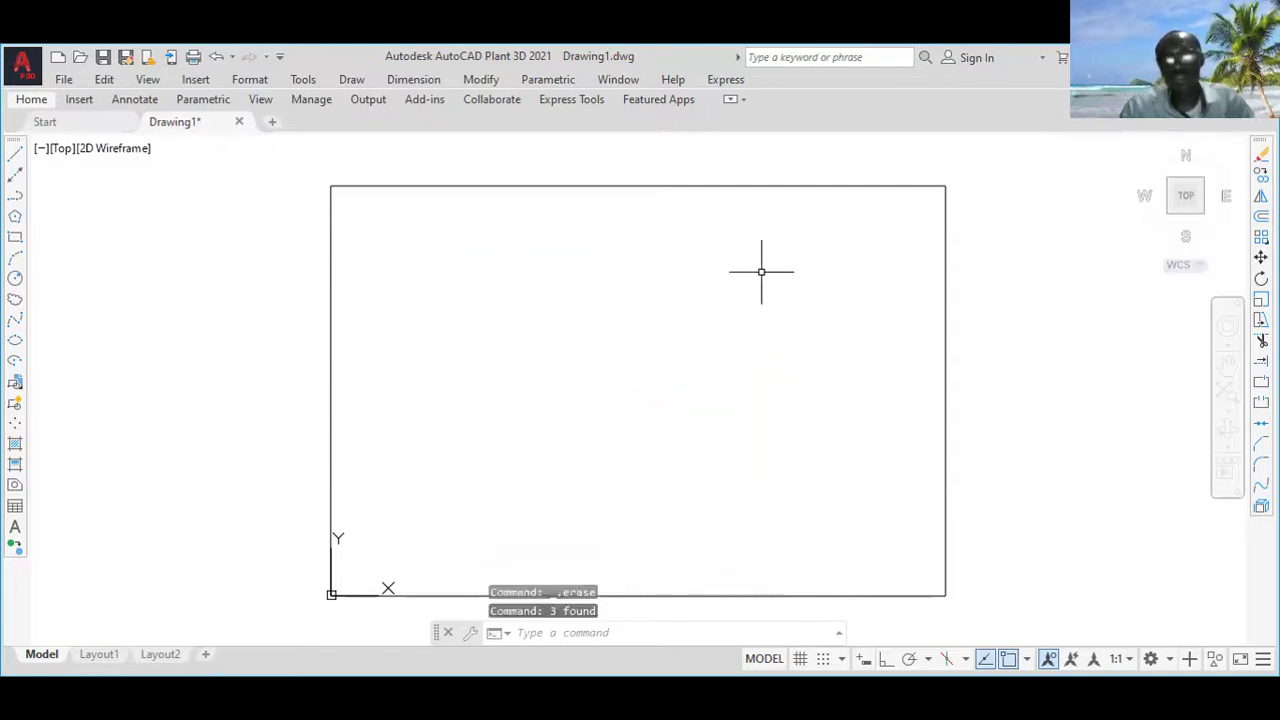
pyautogui.hotkey('ctrl', 'z')
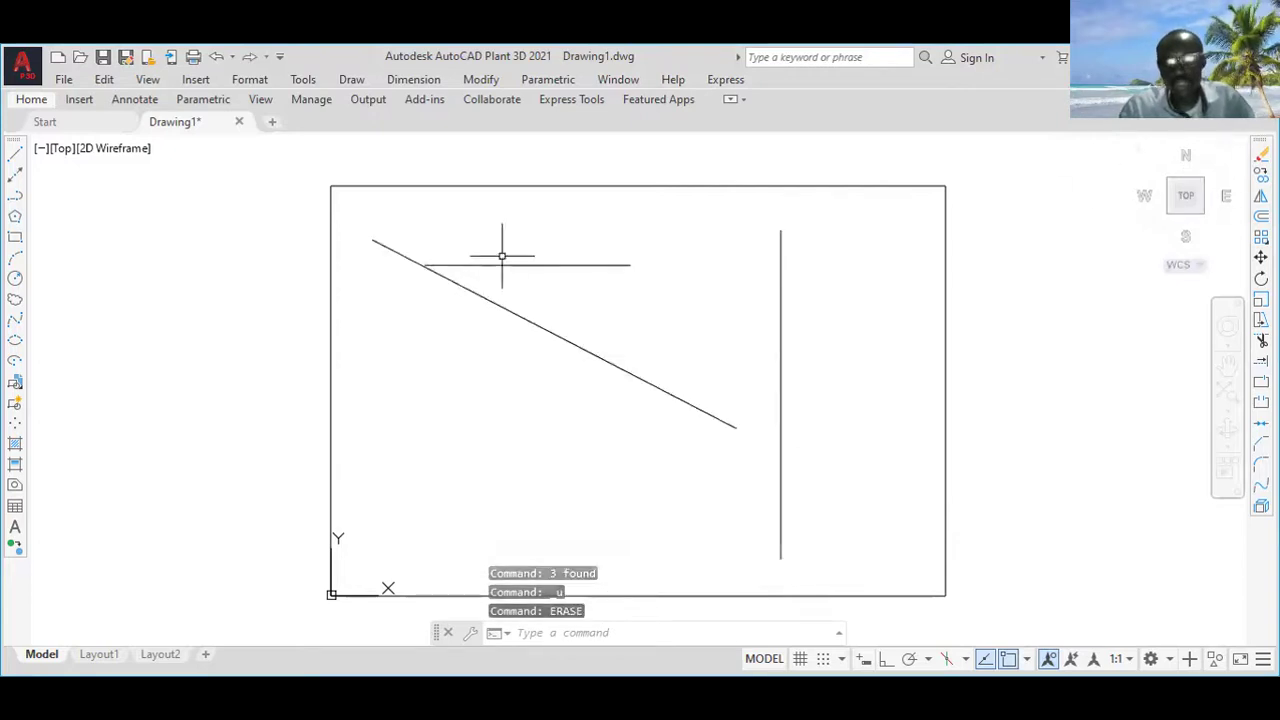
# Delete the horizontal, diagonal and vertical lines, leaving only the large outer rectangle
pyautogui.click(497, 265)
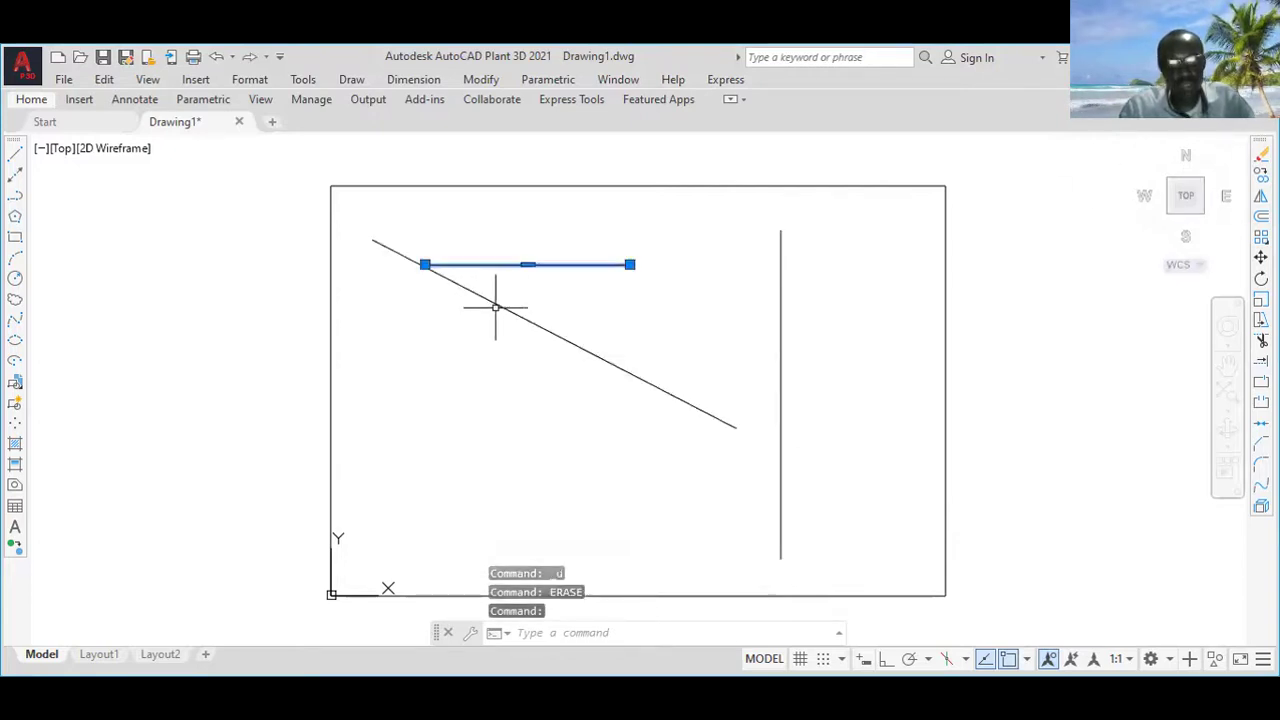
pyautogui.click(496, 304)
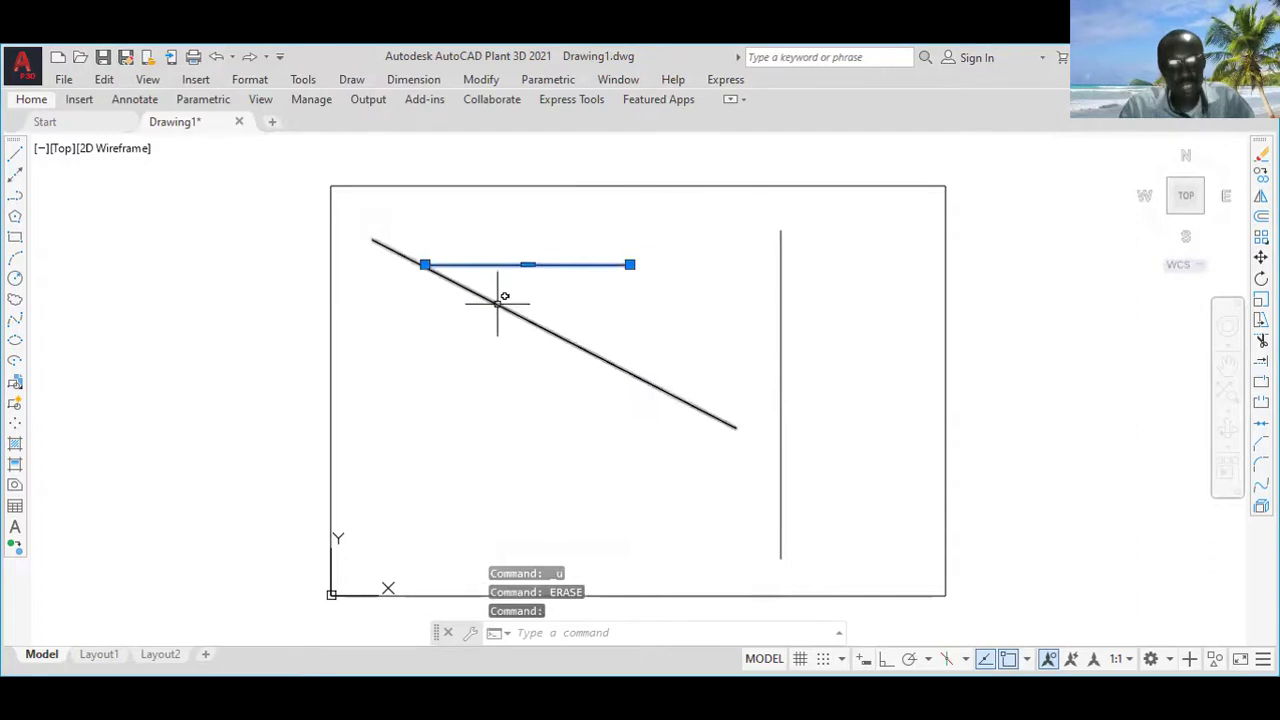
pyautogui.click(782, 277)
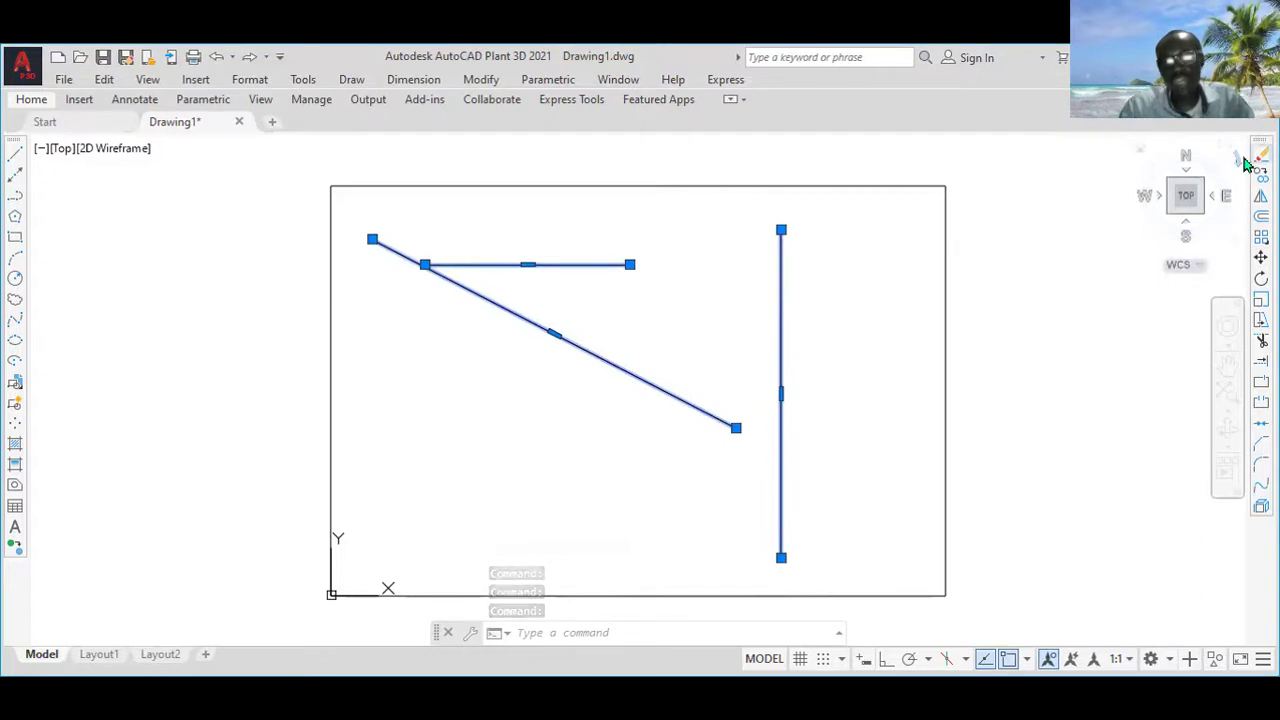
pyautogui.press('Delete')
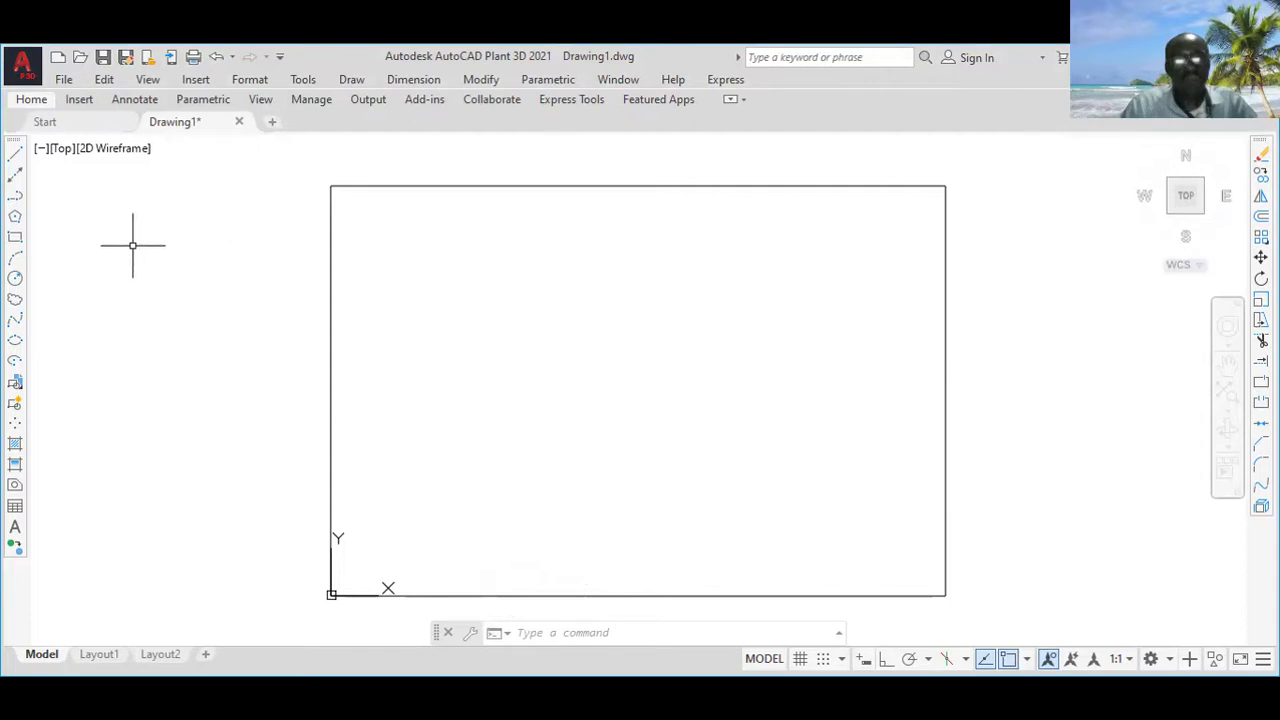
# Draw a trial line between the midpoints of the rectangle's left and right edges, and delete it
pyautogui.moveTo(334, 248)
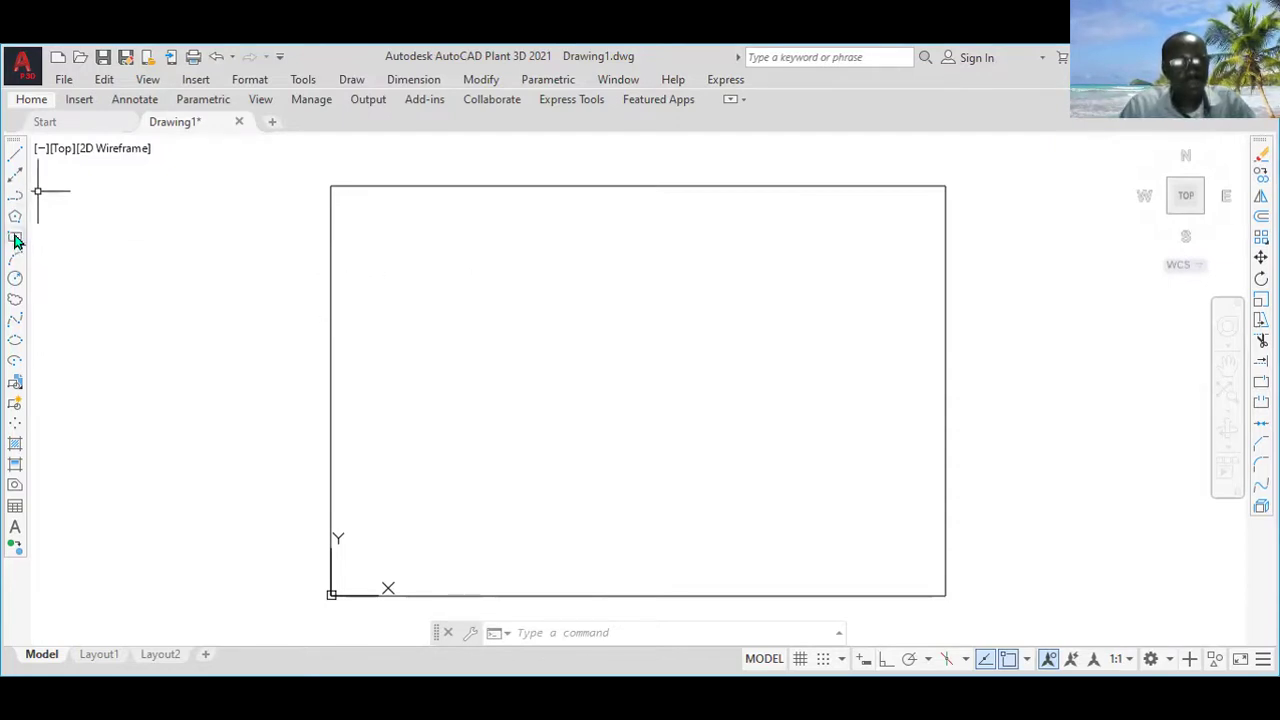
pyautogui.click(14, 156)
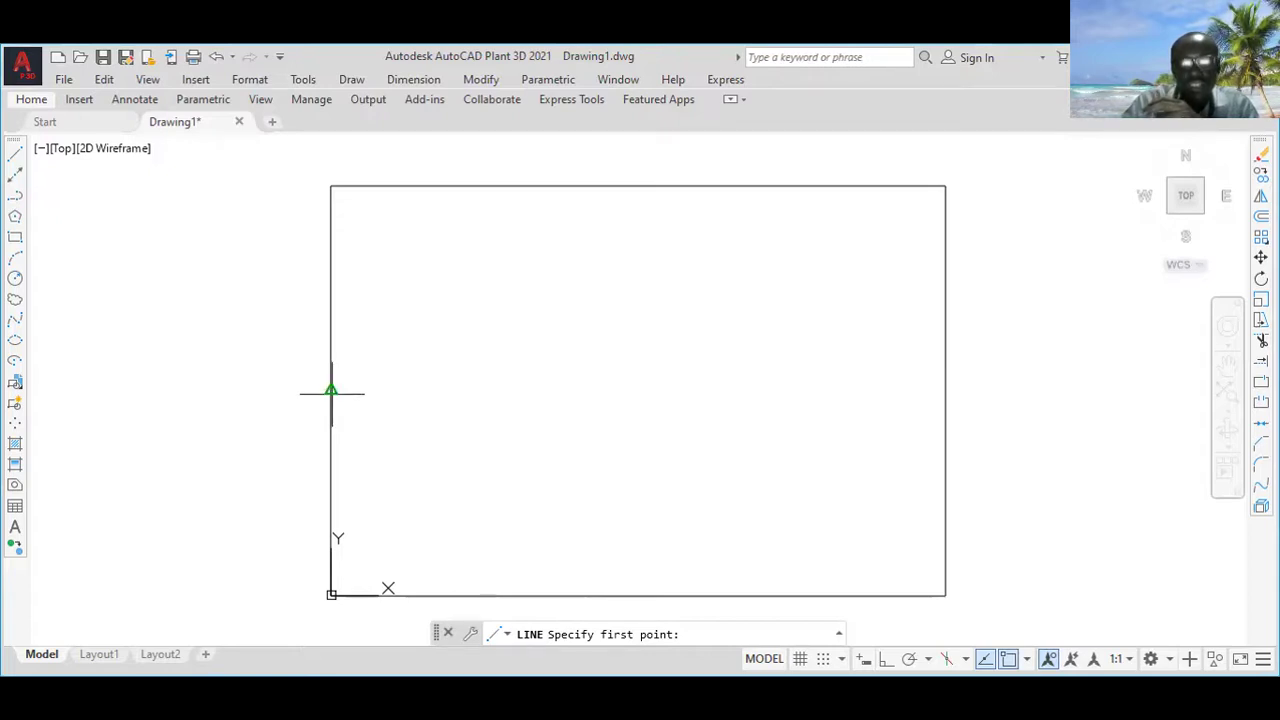
pyautogui.click(331, 392)
pyautogui.click(945, 390)
pyautogui.press('Escape')
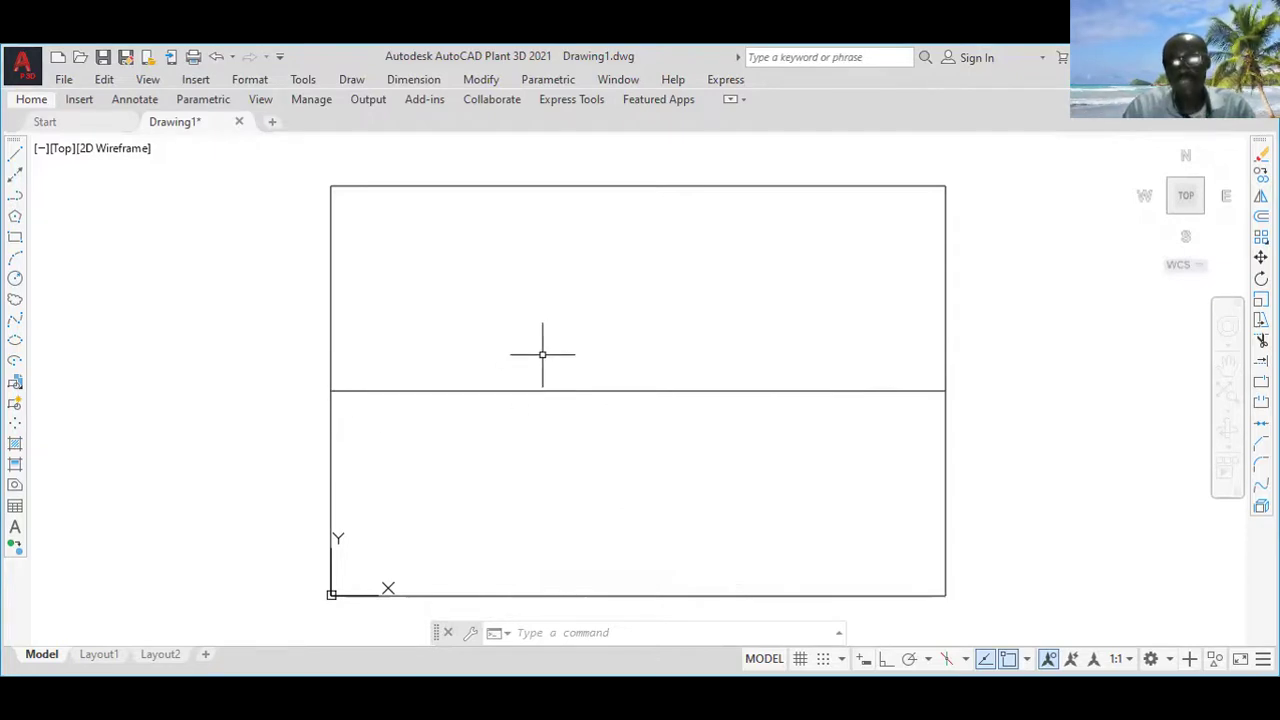
pyautogui.moveTo(542, 354); pyautogui.dragTo(459, 426)
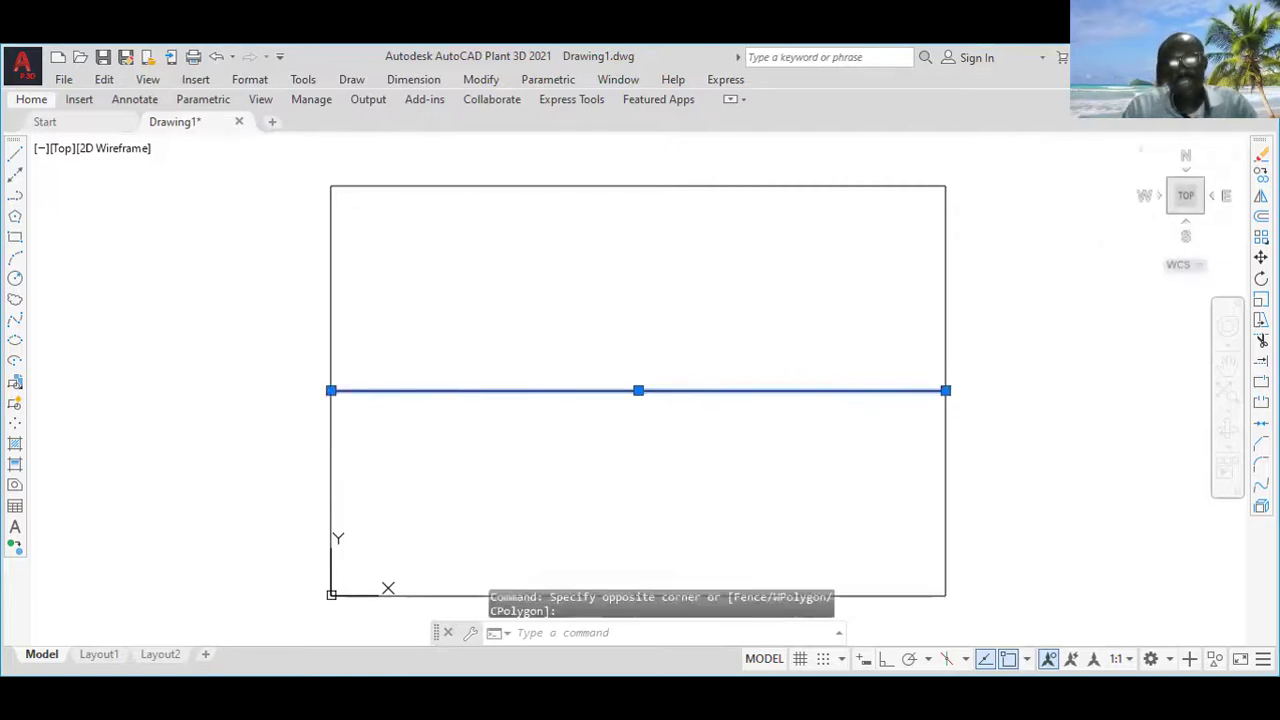
pyautogui.press('Delete')
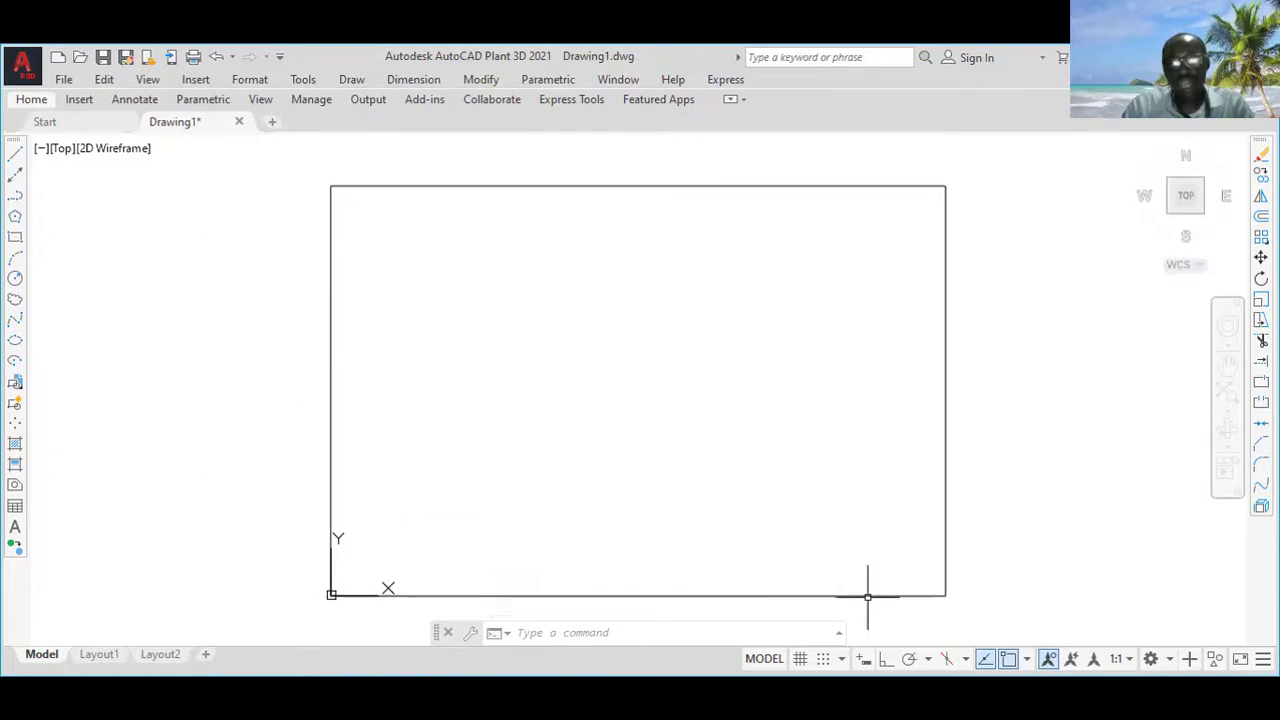
# Turn the Midpoint object snap off and on again, and check the object snap modes in Drafting Settings
pyautogui.click(1027, 660)
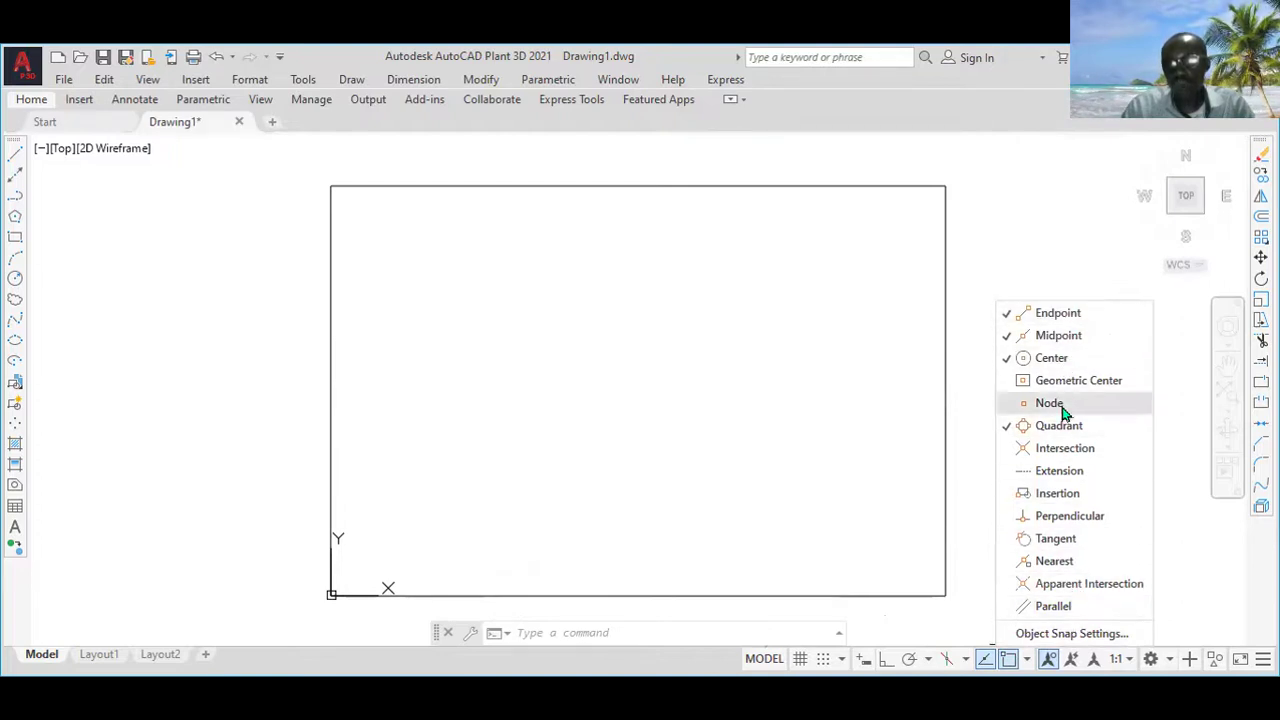
pyautogui.click(1058, 336)
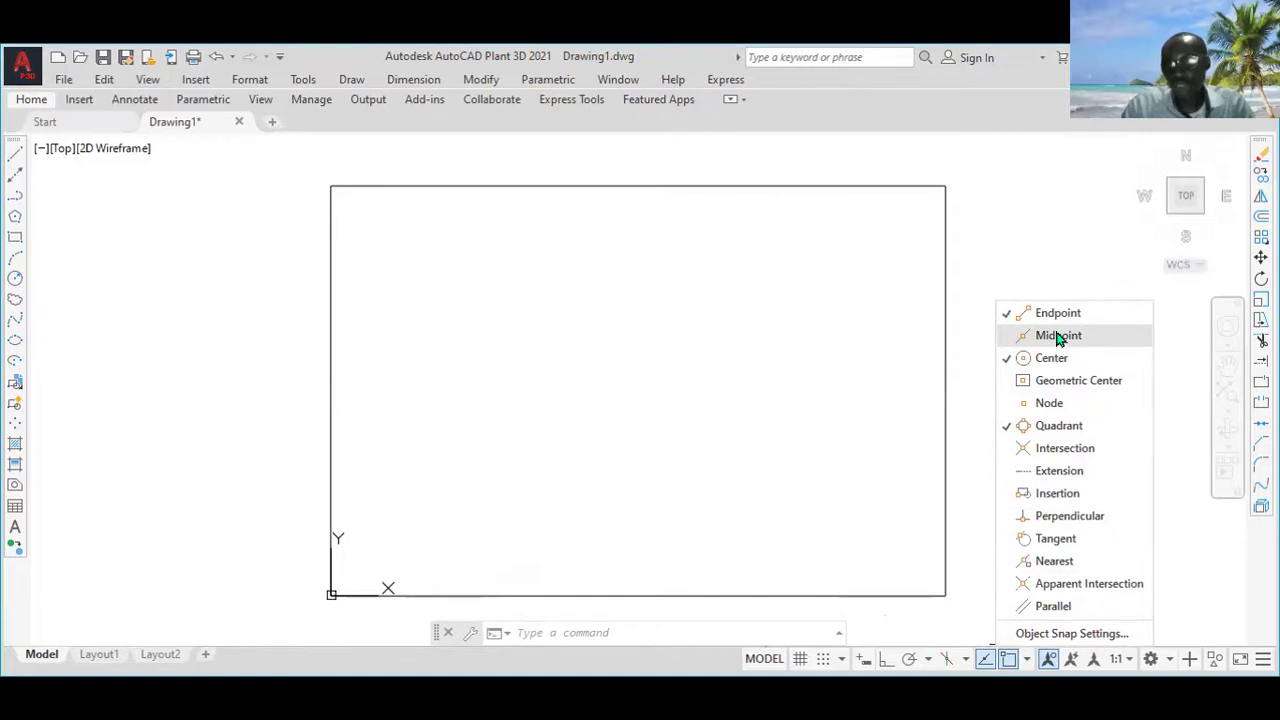
pyautogui.click(1058, 337)
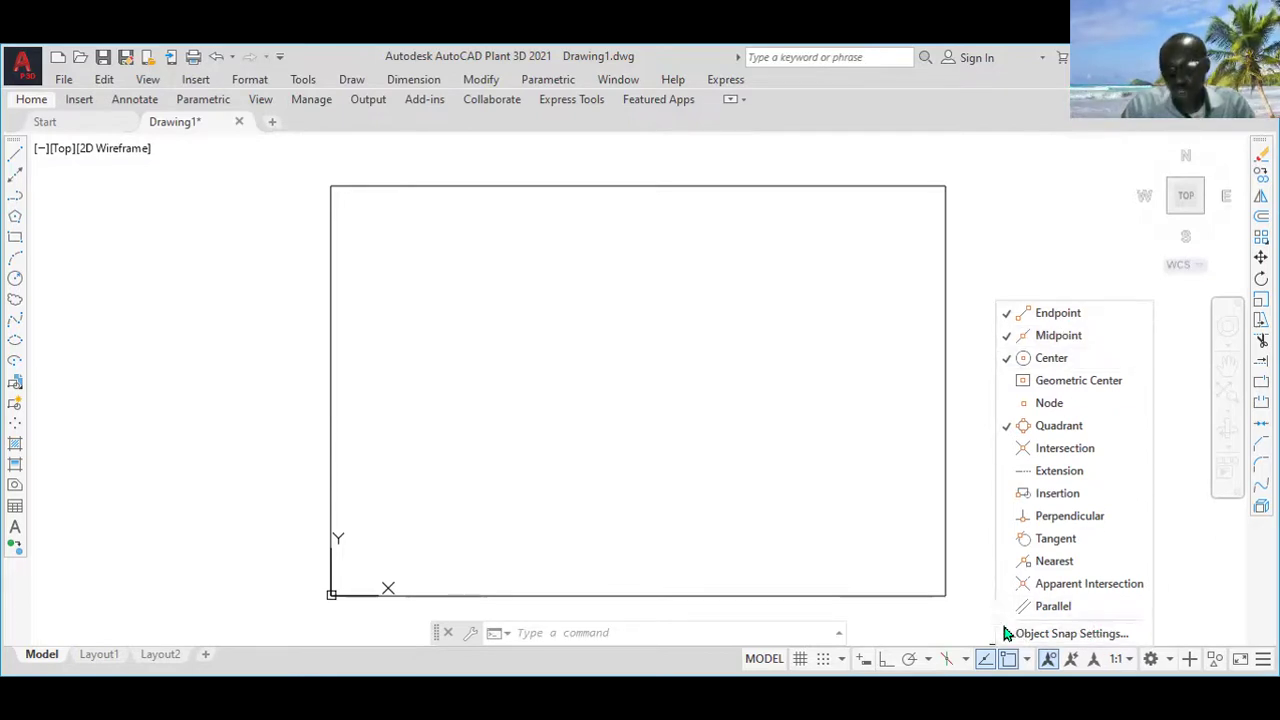
pyautogui.click(1080, 634)
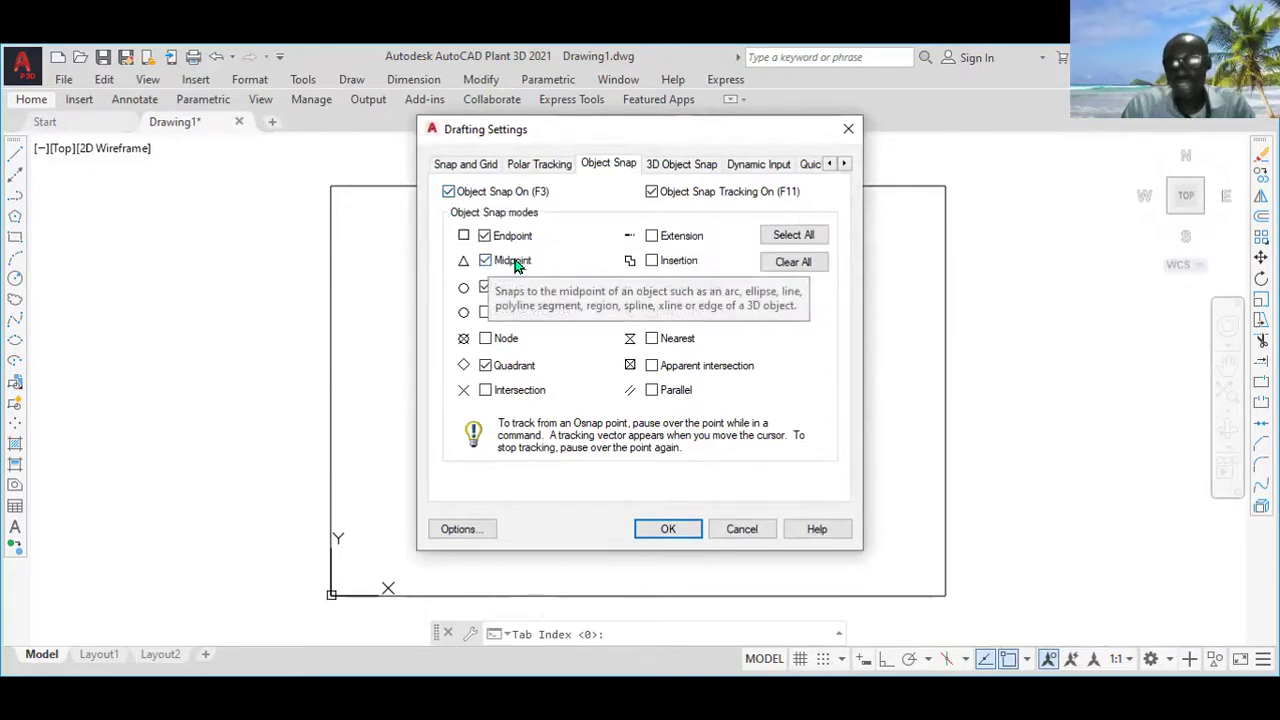
pyautogui.click(670, 529)
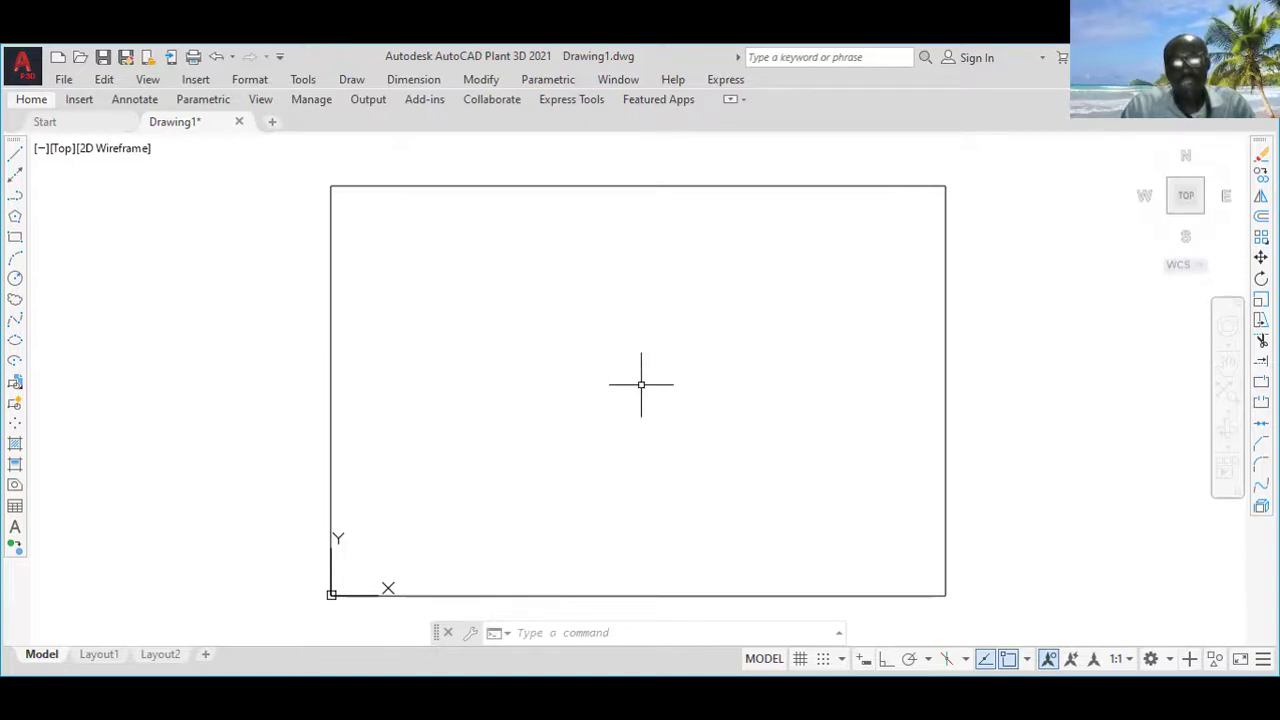
# Draw a horizontal line from the midpoint of the rectangle's left edge to the midpoint of its right edge
pyautogui.click(15, 156)
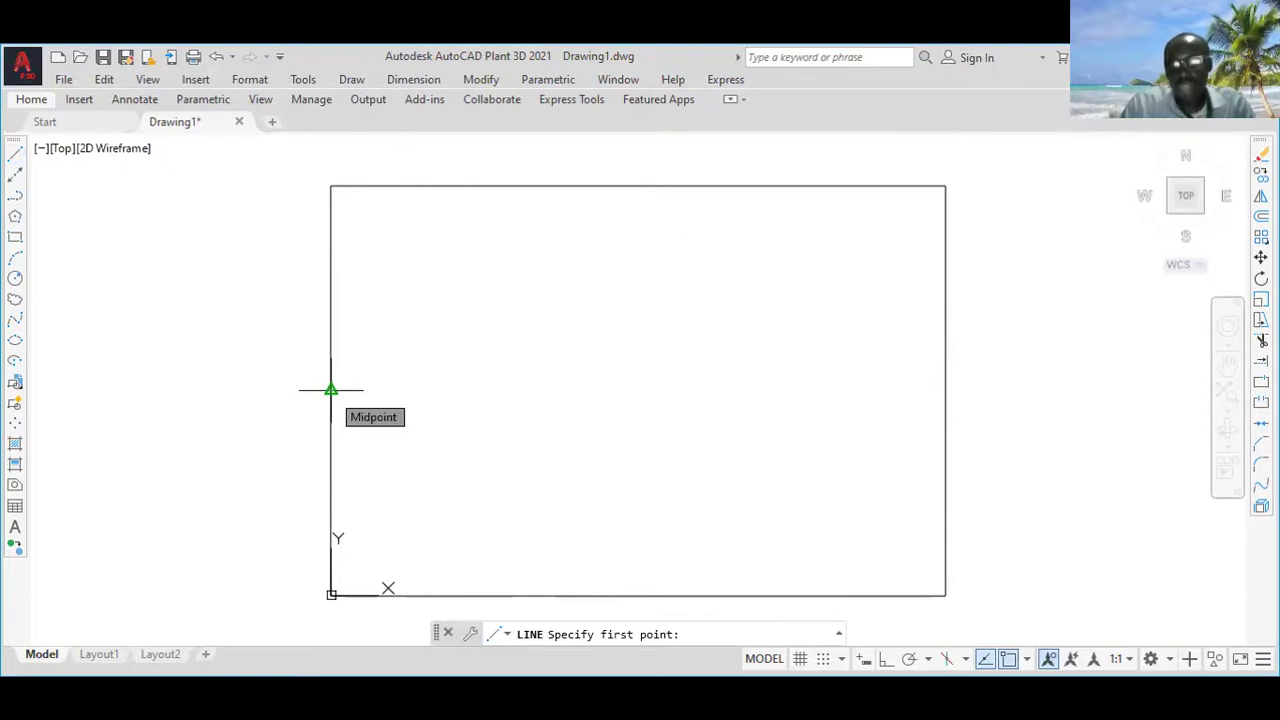
pyautogui.click(331, 390)
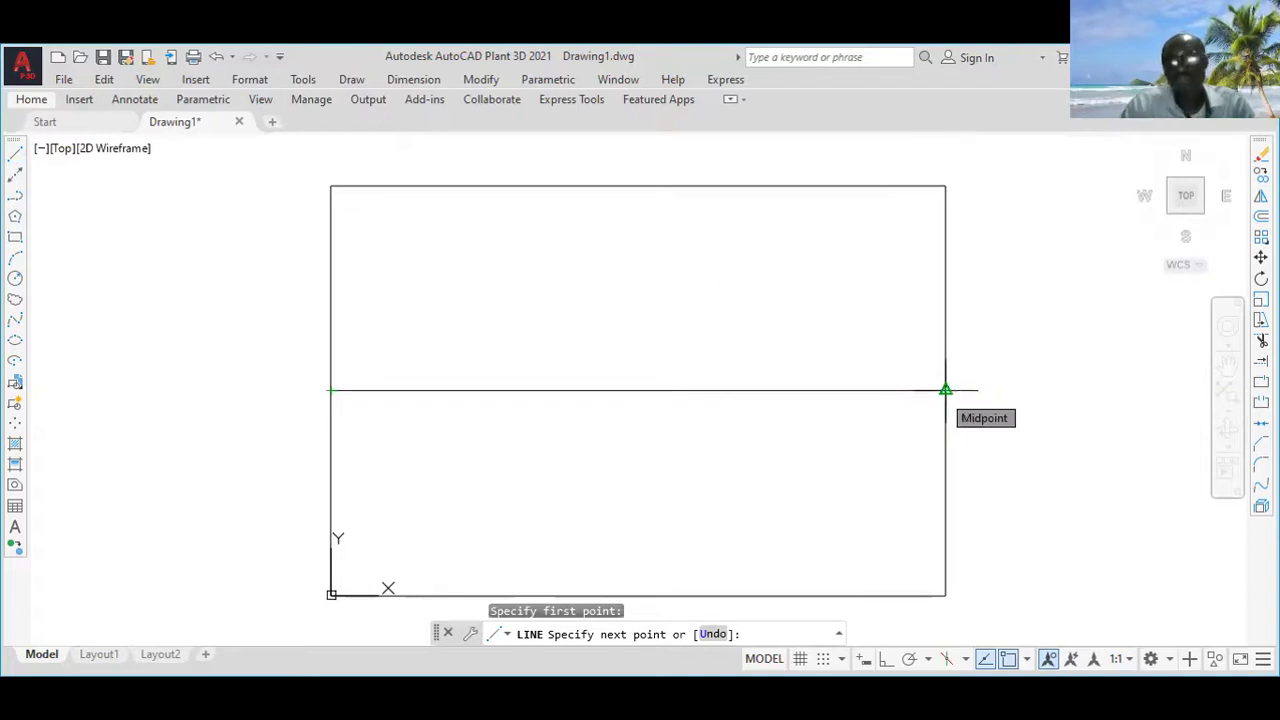
pyautogui.click(945, 390)
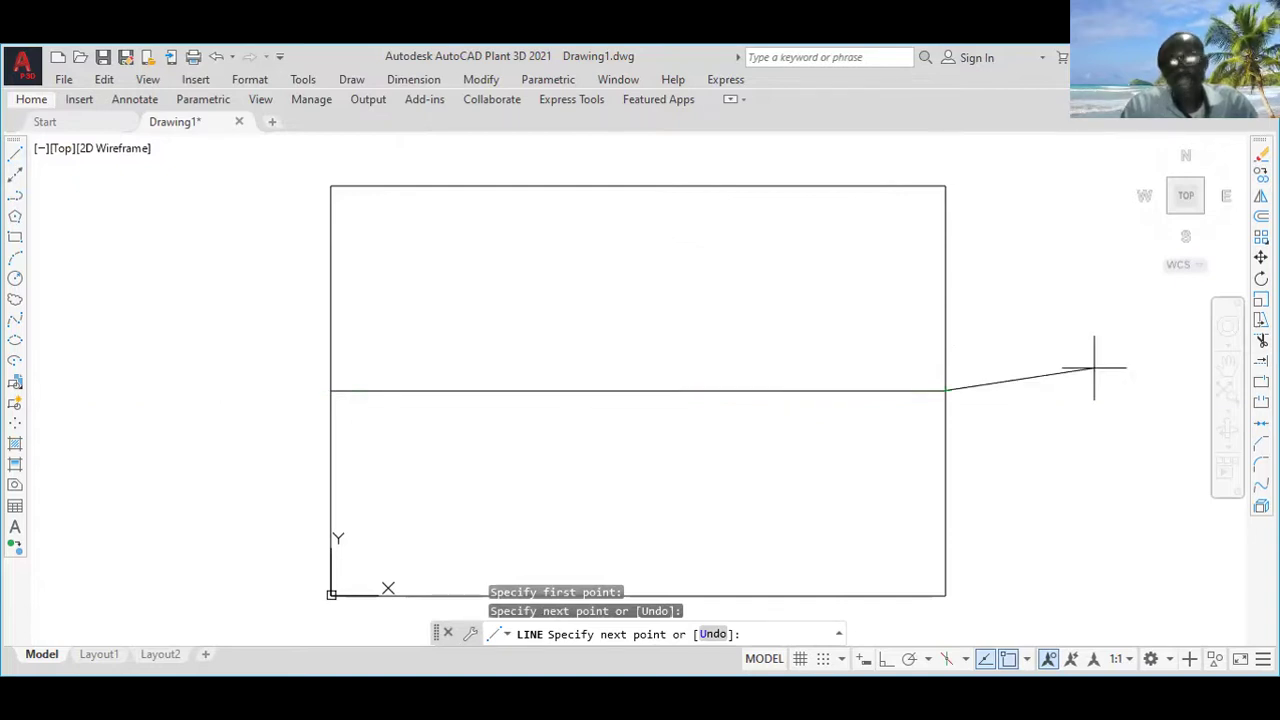
pyautogui.press('Return')
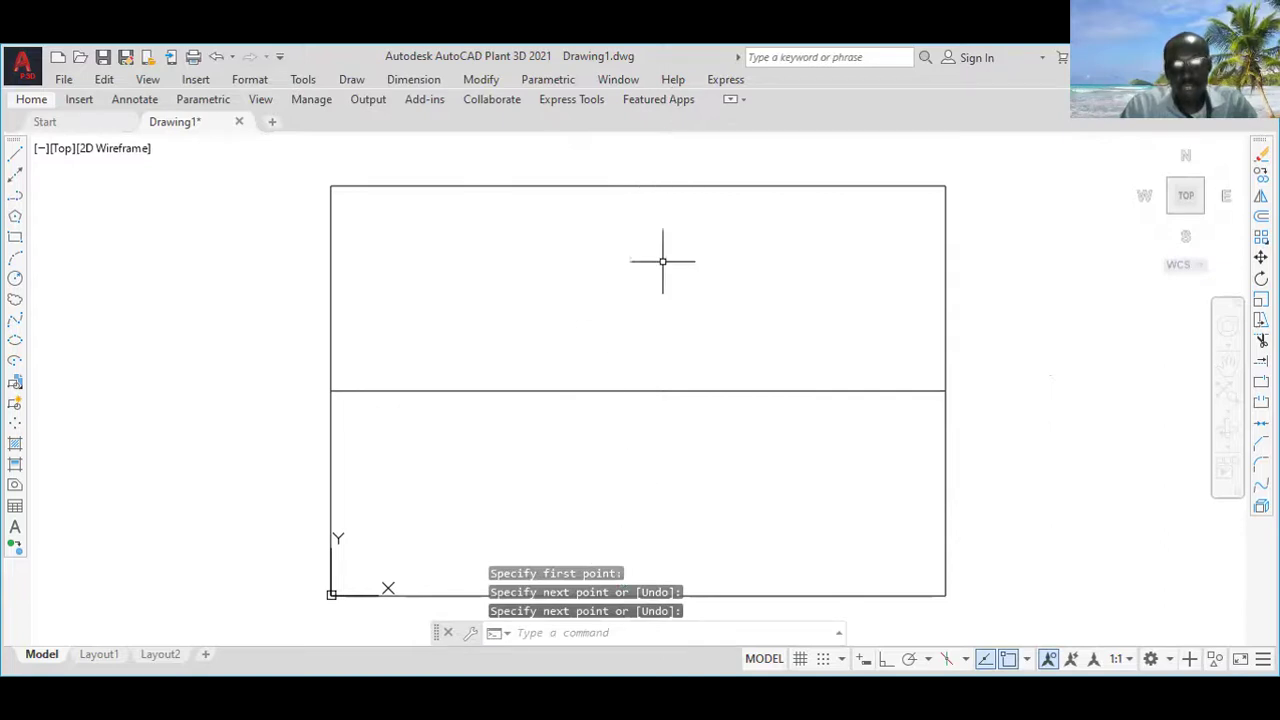
# Draw a vertical line from the midpoint of the rectangle's top edge to the midpoint of its bottom edge
pyautogui.click(14, 155)
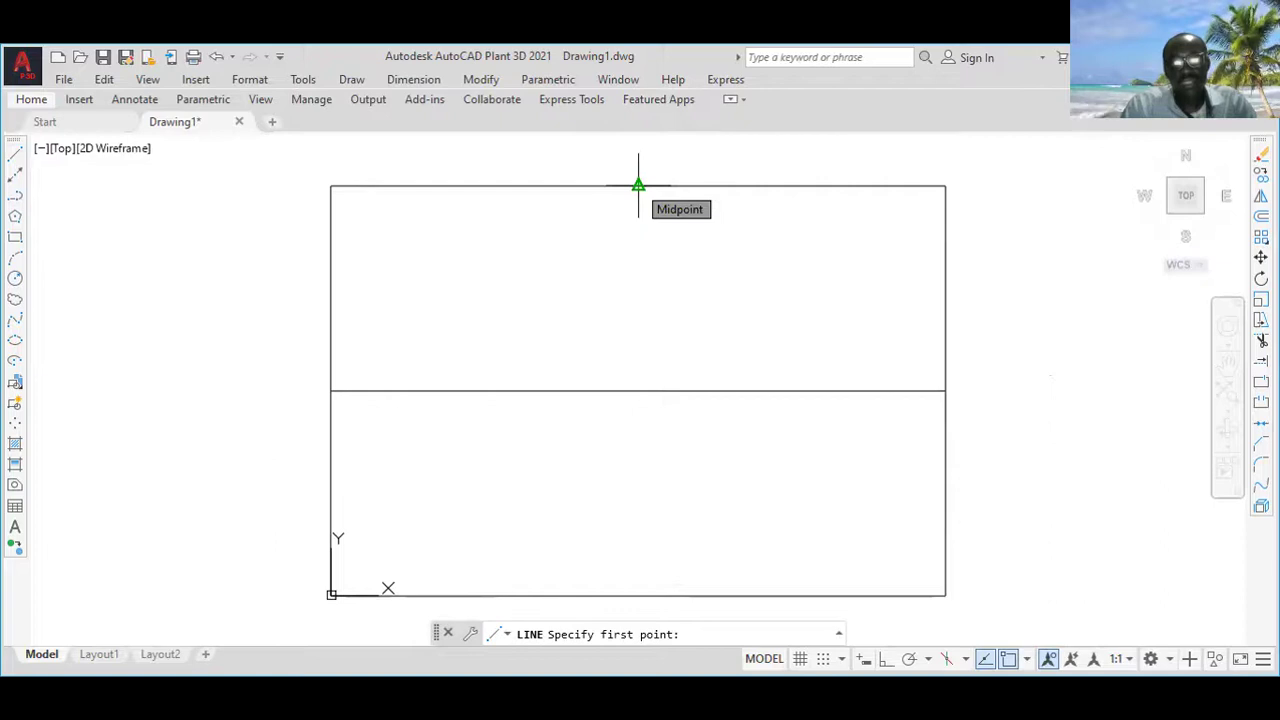
pyautogui.click(638, 185)
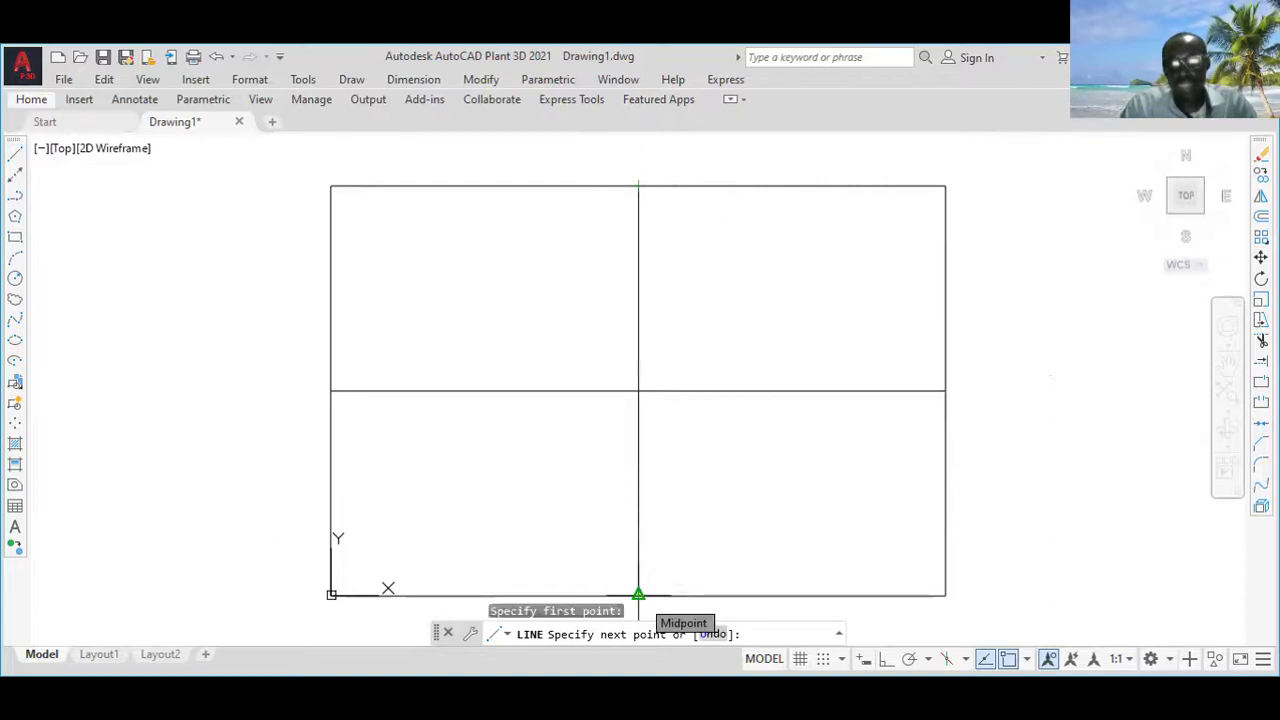
pyautogui.click(638, 595)
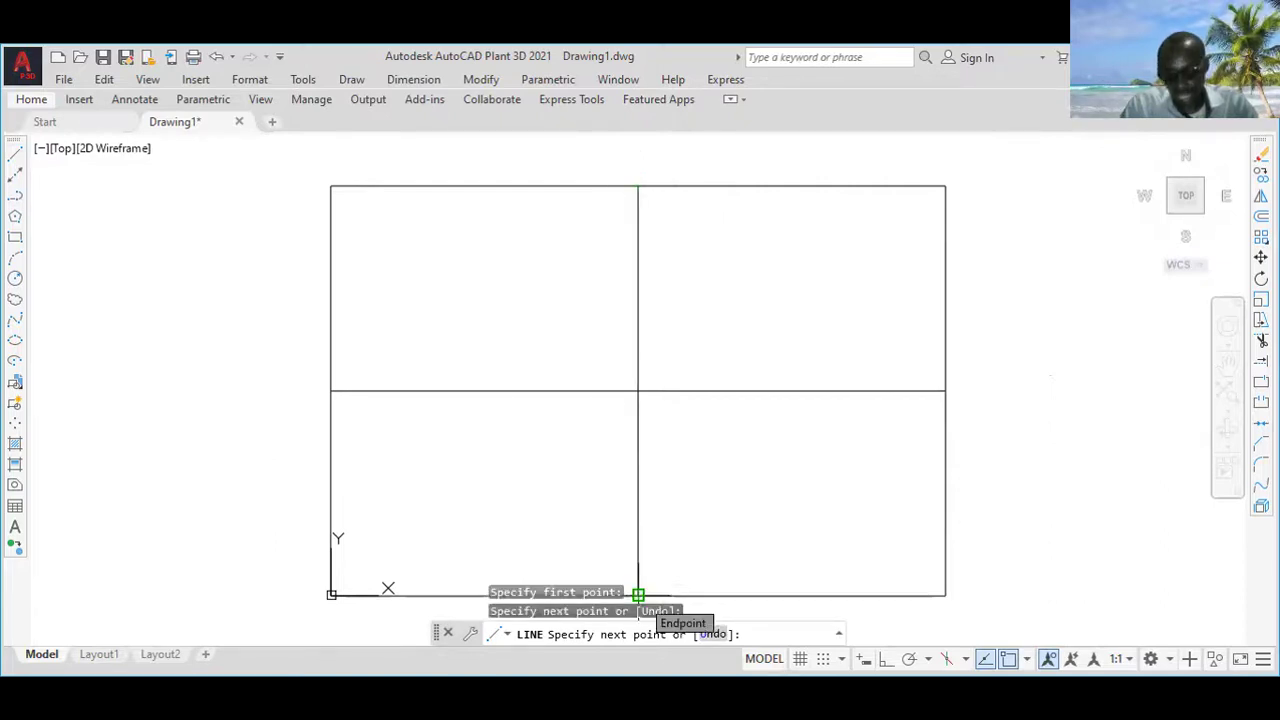
pyautogui.press('Return')
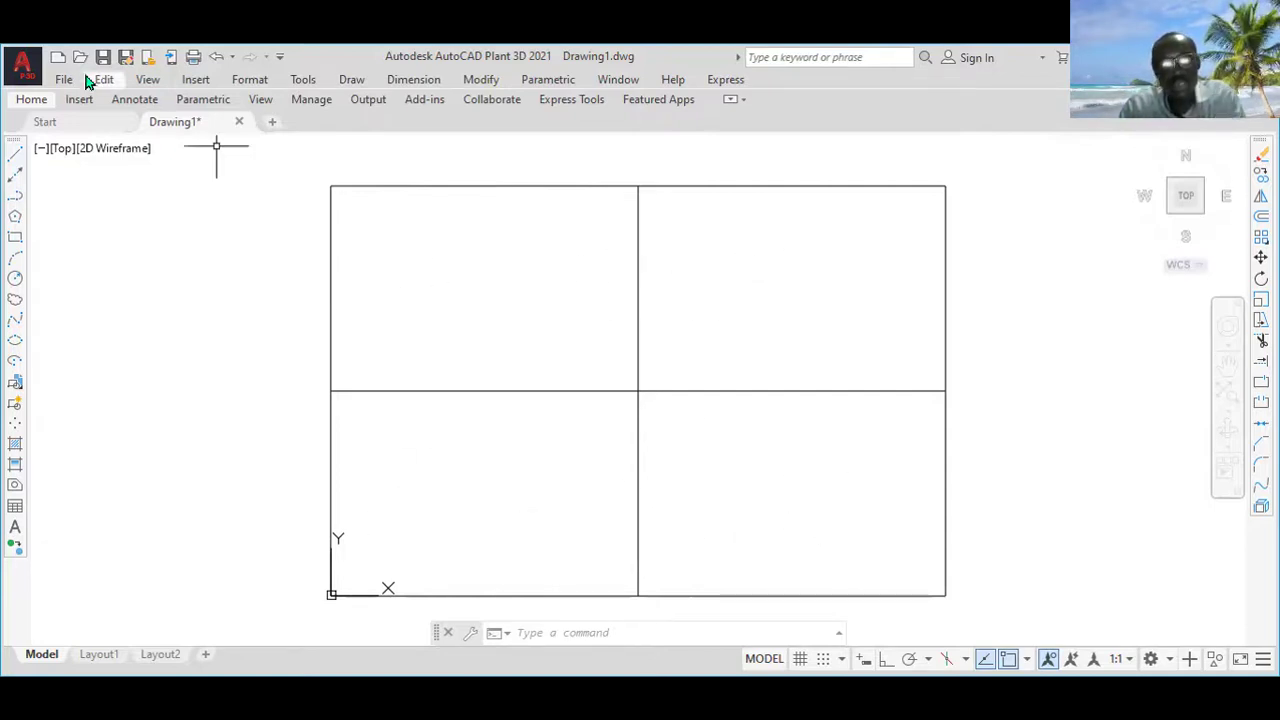
# With Ortho mode turned on, draw a 60 by 35 rectangle clockwise from its upper-left corner in the upper-left quadrant using Line
pyautogui.click(15, 152)
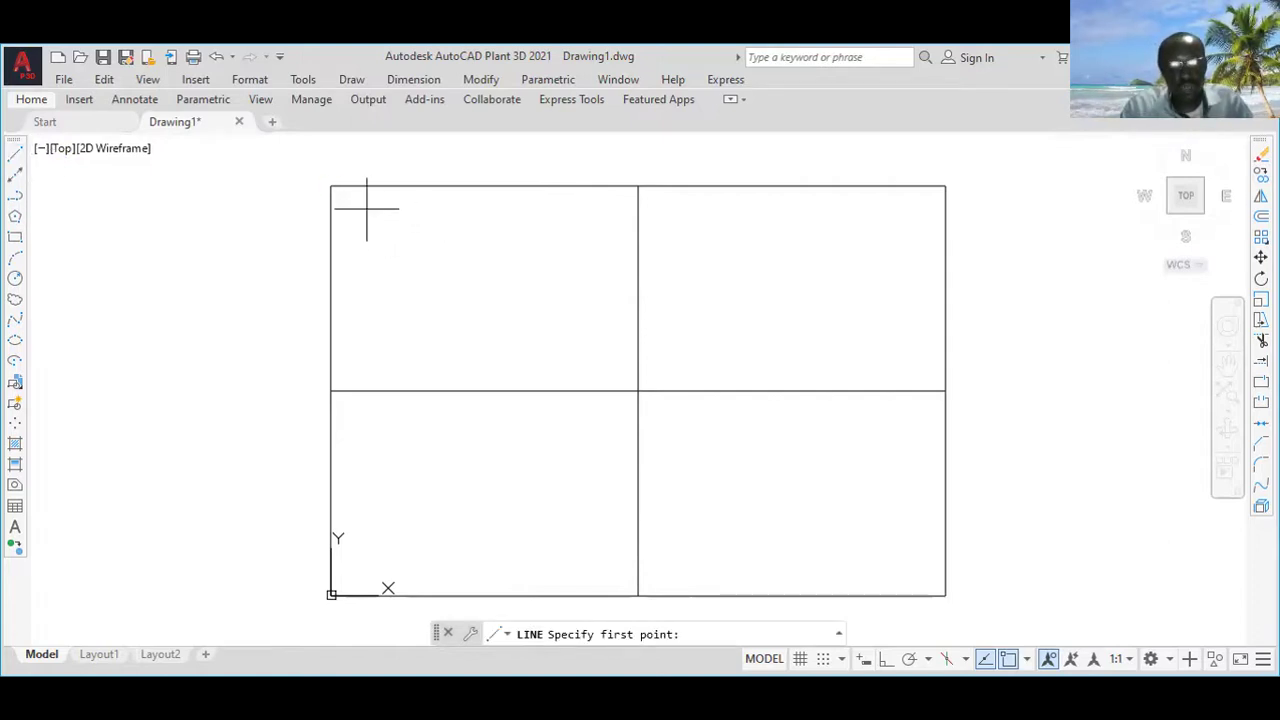
pyautogui.click(367, 201)
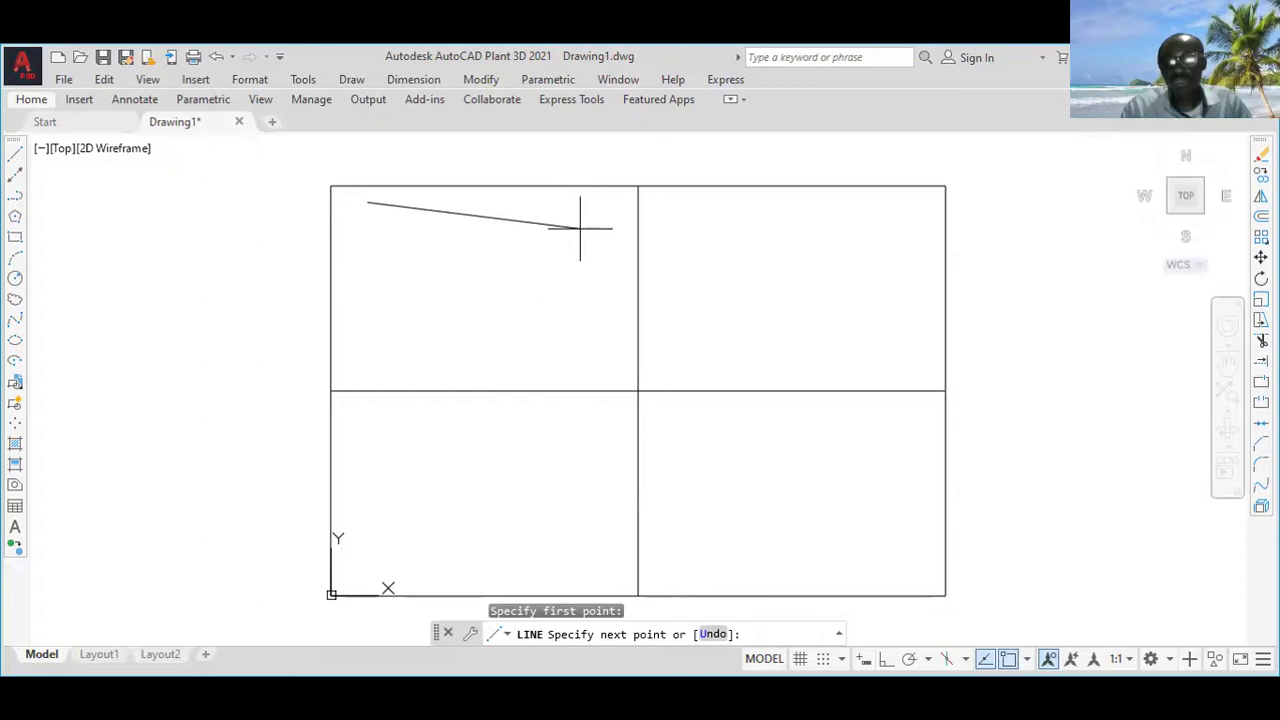
pyautogui.click(884, 664)
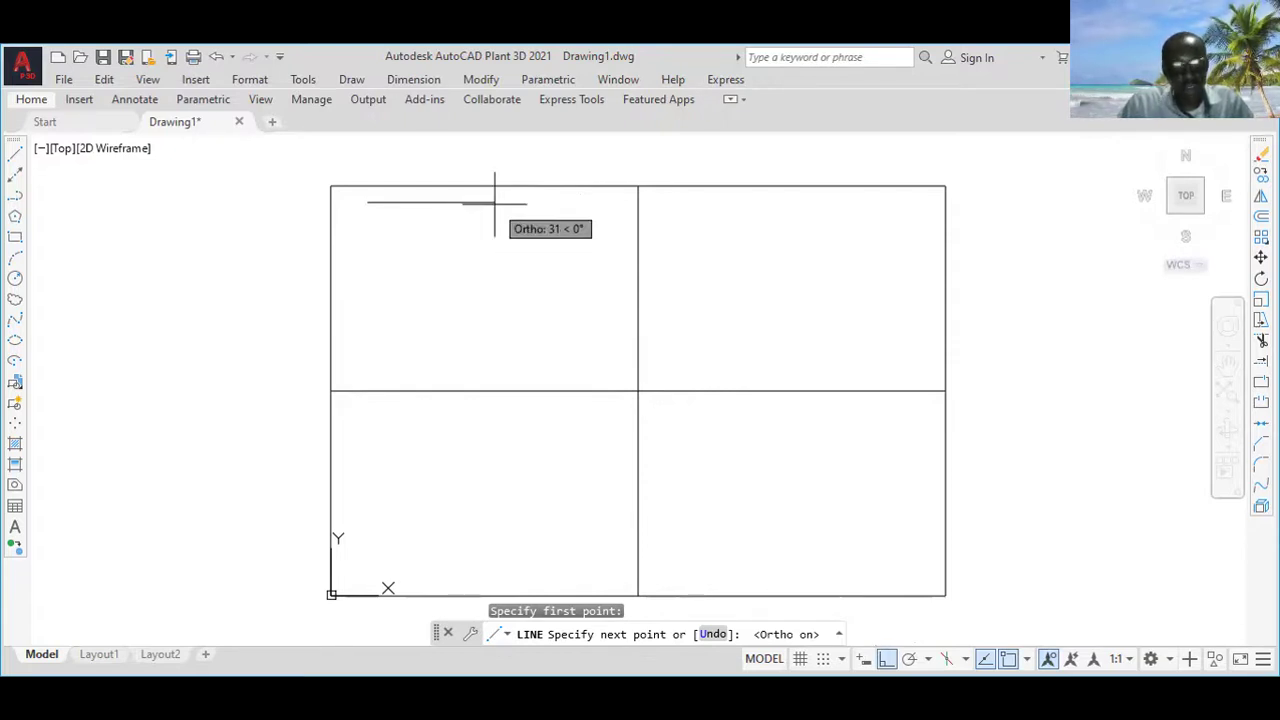
pyautogui.write('60')
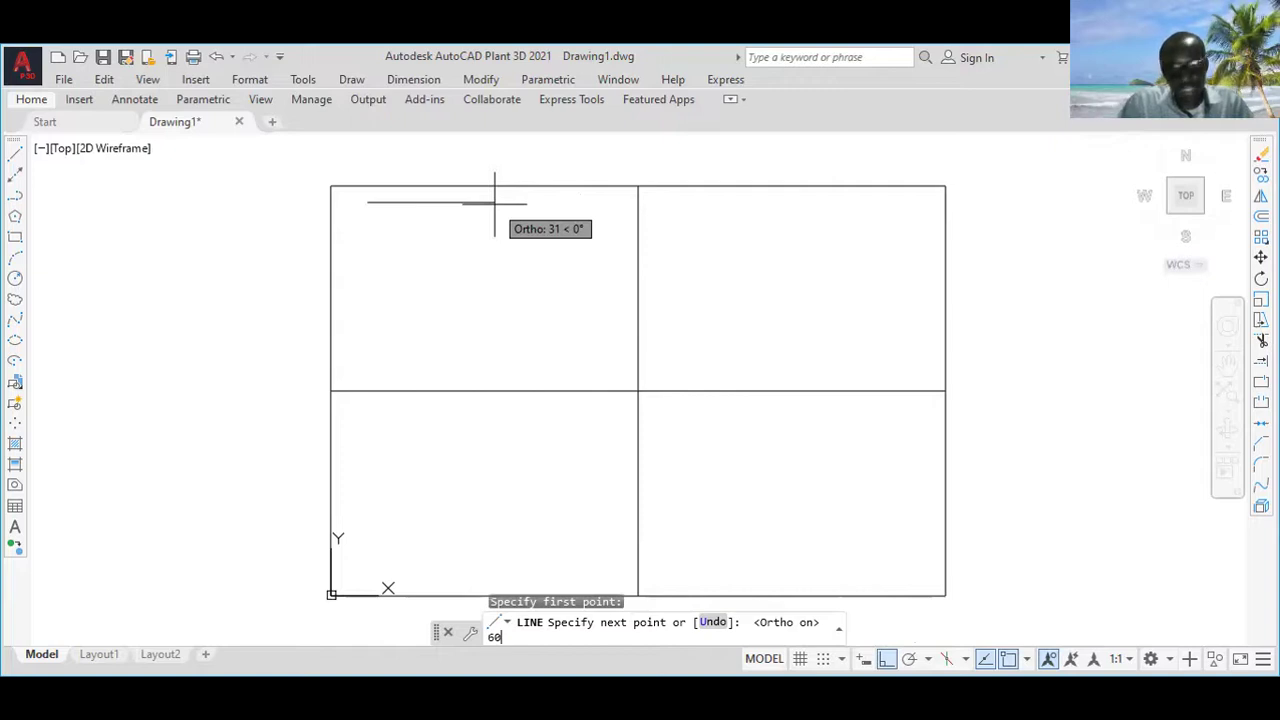
pyautogui.press('Return')
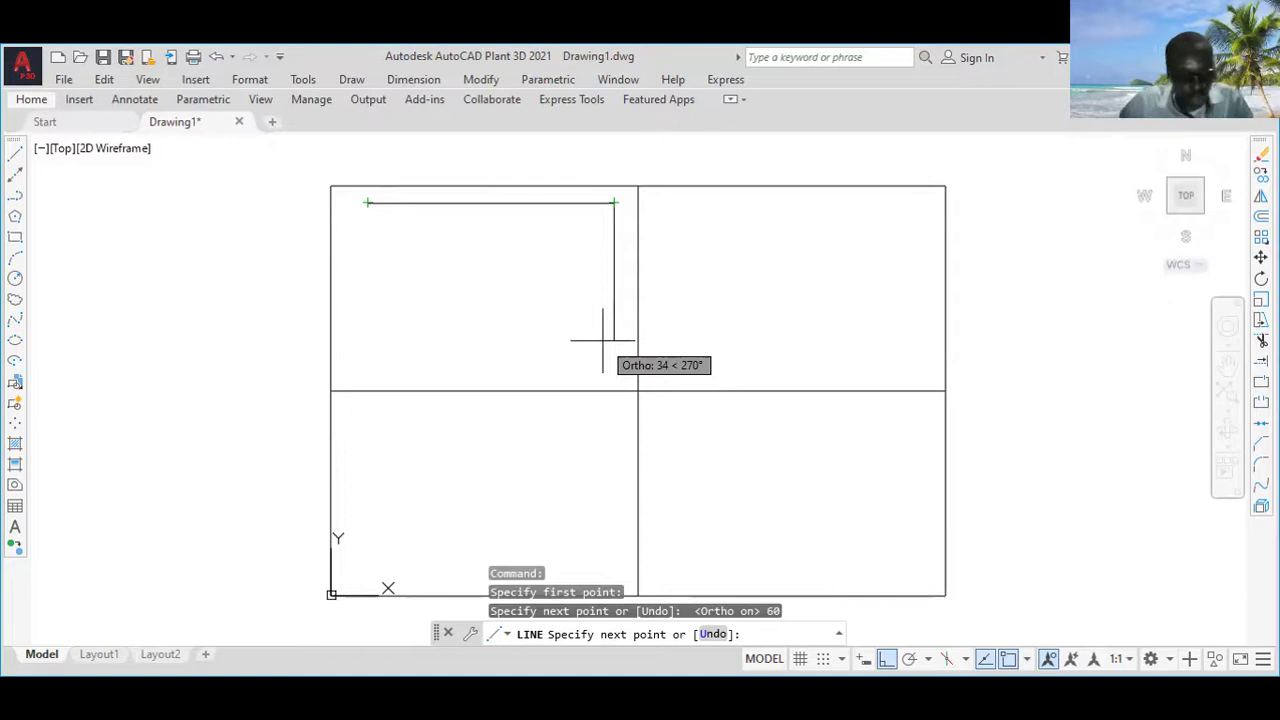
pyautogui.write('35')
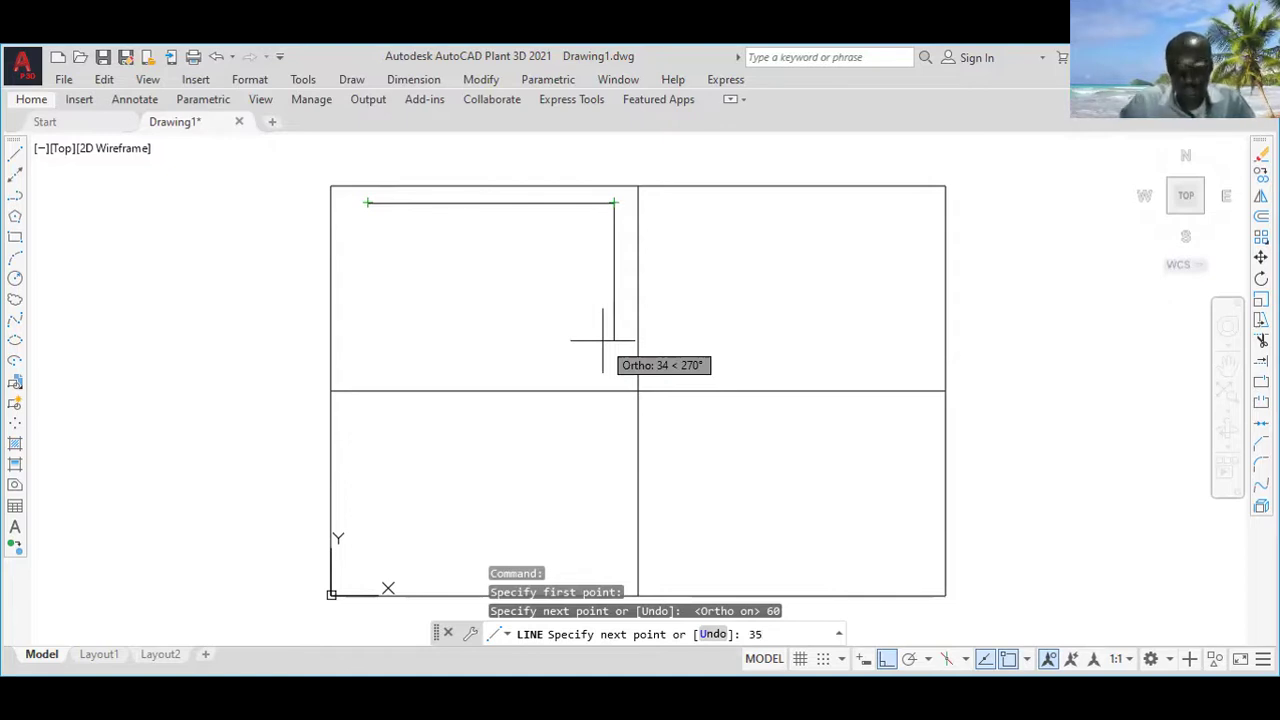
pyautogui.press('Return')
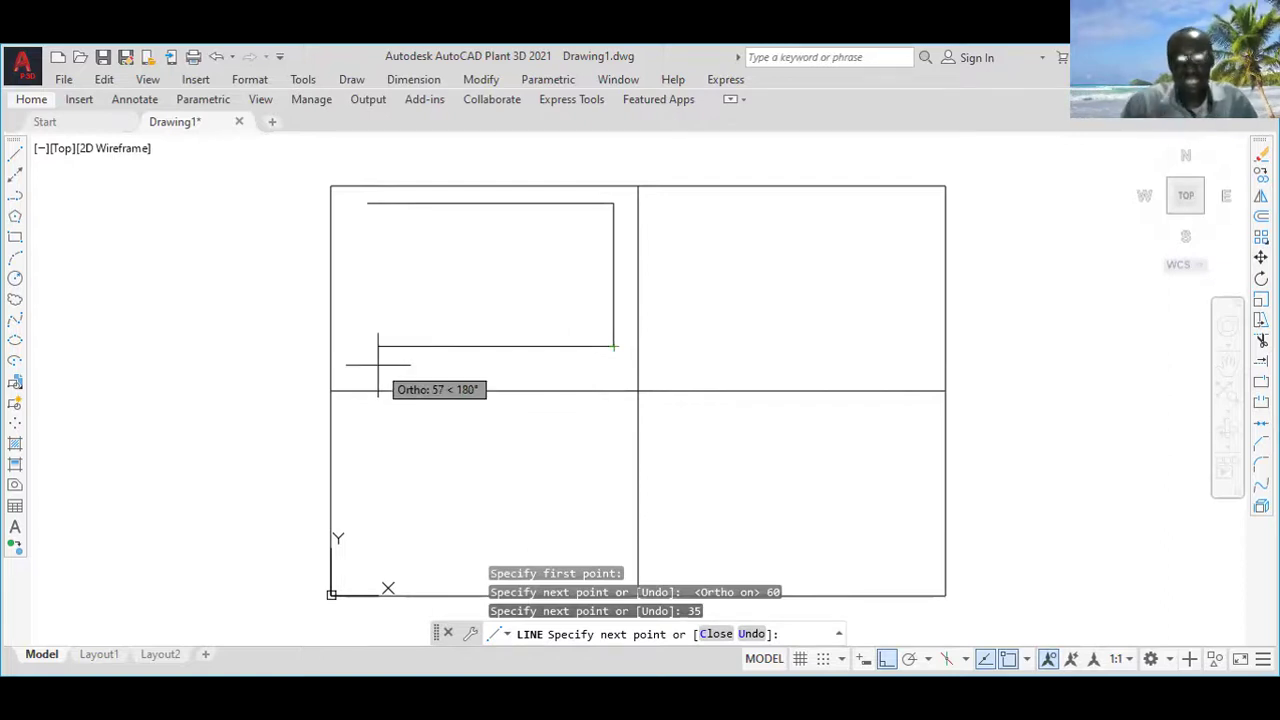
pyautogui.write('60')
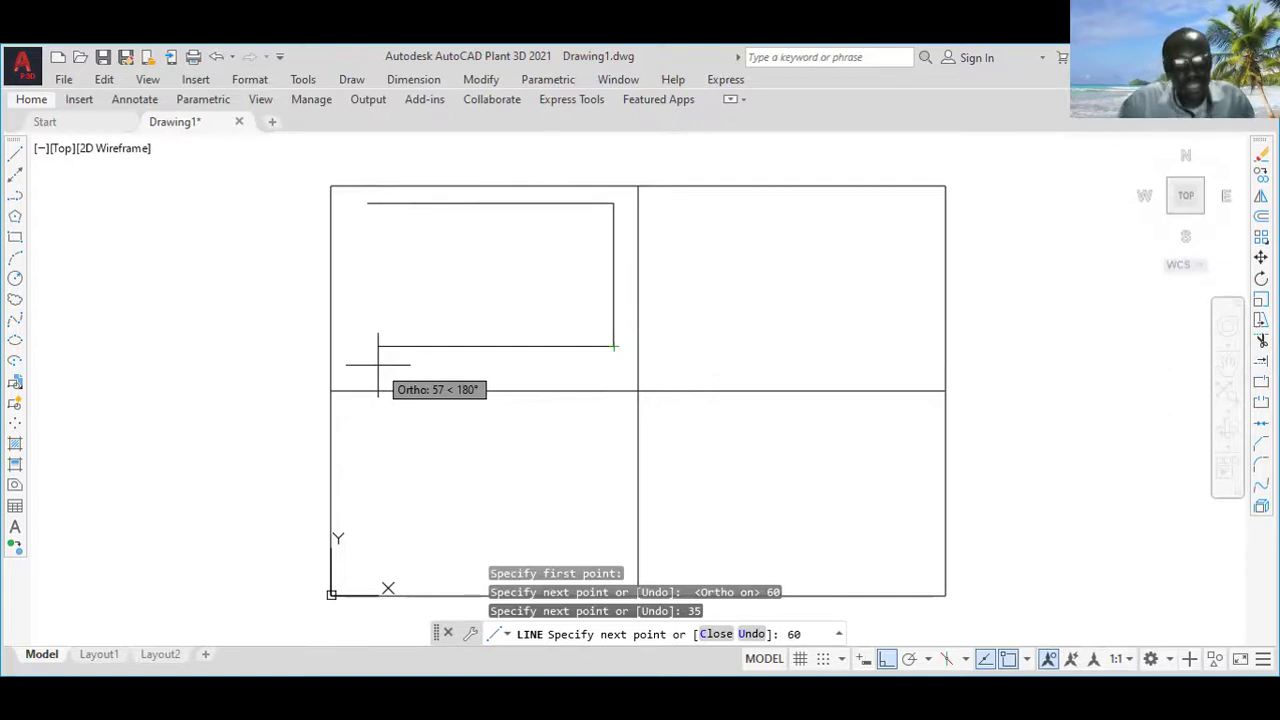
pyautogui.press('Return')
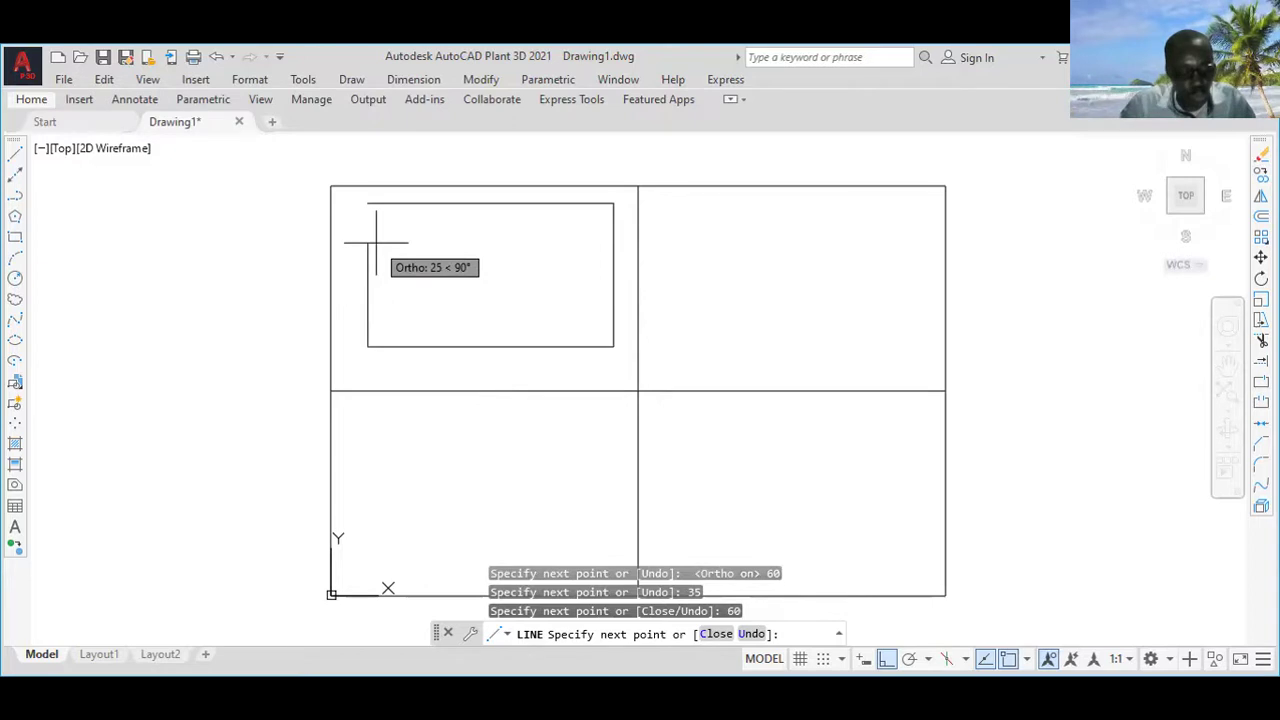
pyautogui.write('35')
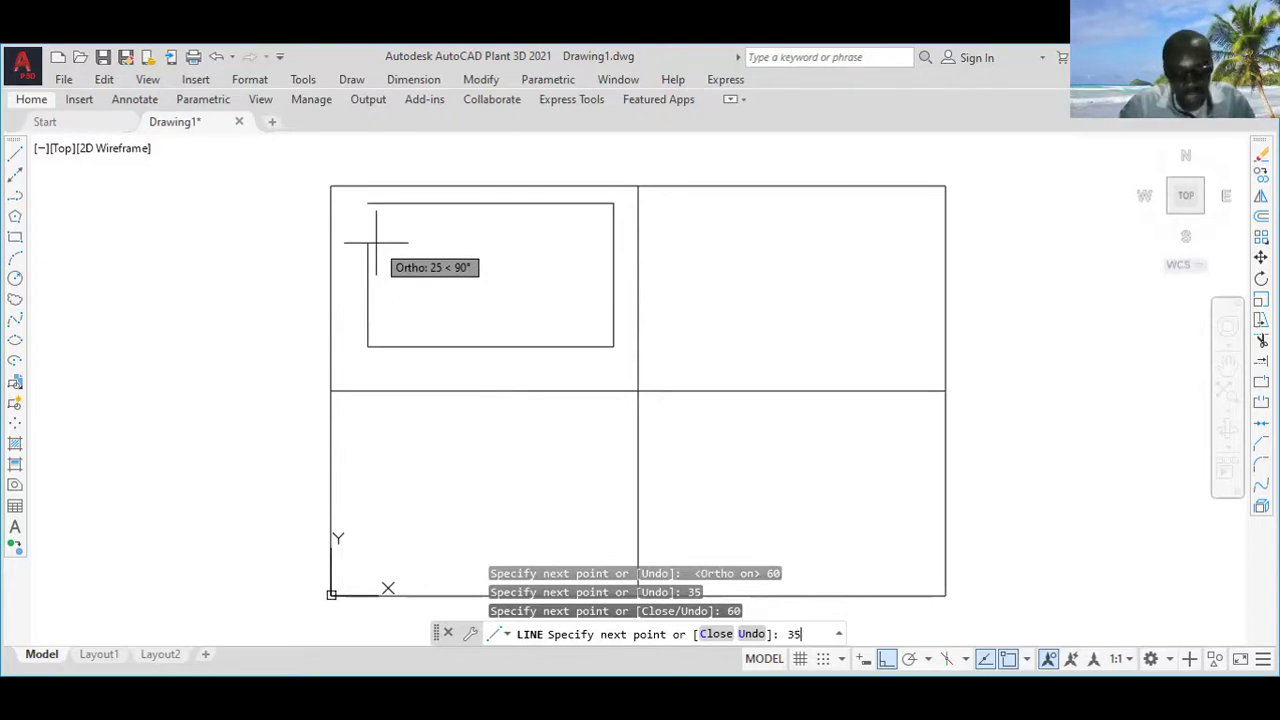
pyautogui.press('Return')
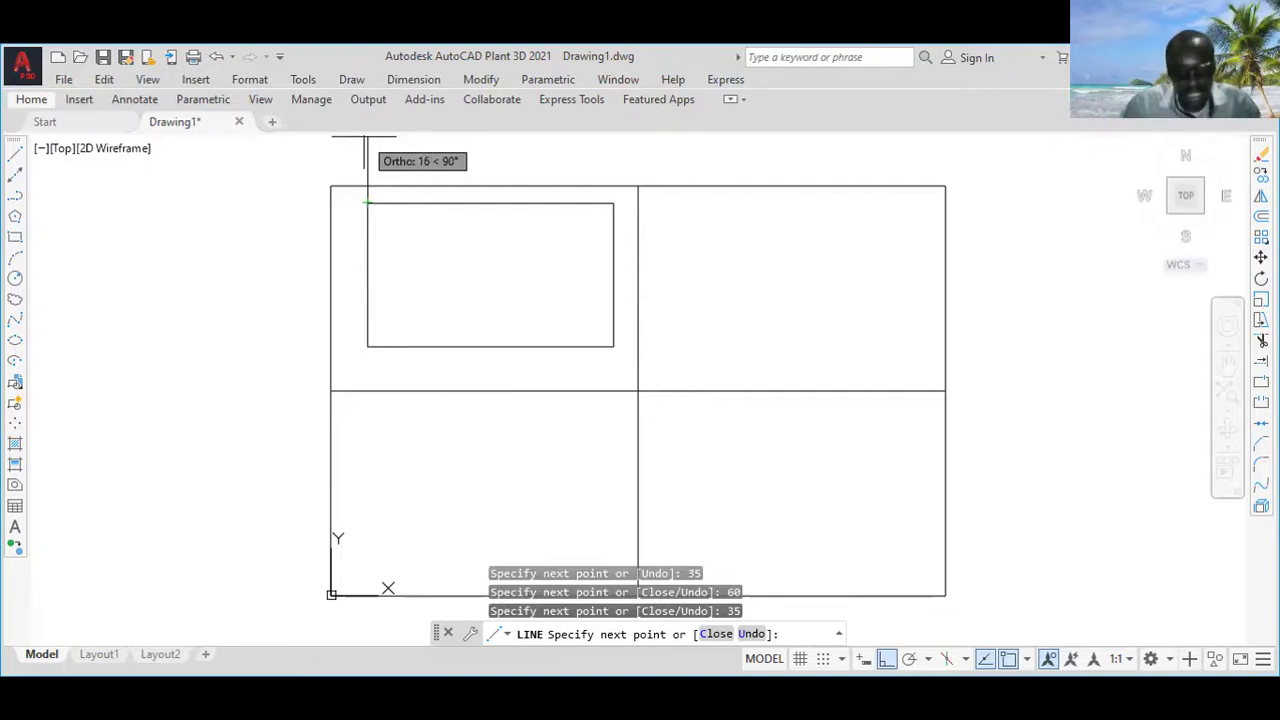
pyautogui.press('Return')
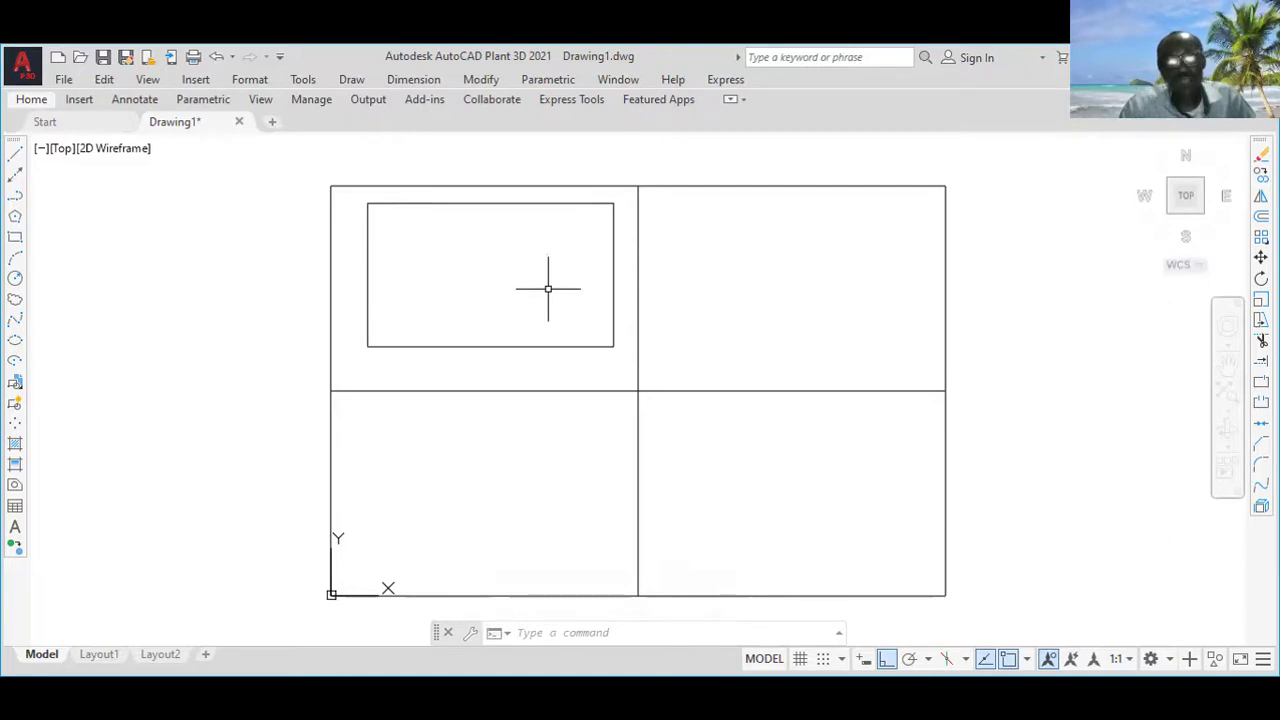
# Draw a rectangle 45 wide and 40 high in the upper-right quadrant using Line, going clockwise from its lower-left corner
pyautogui.click(14, 154)
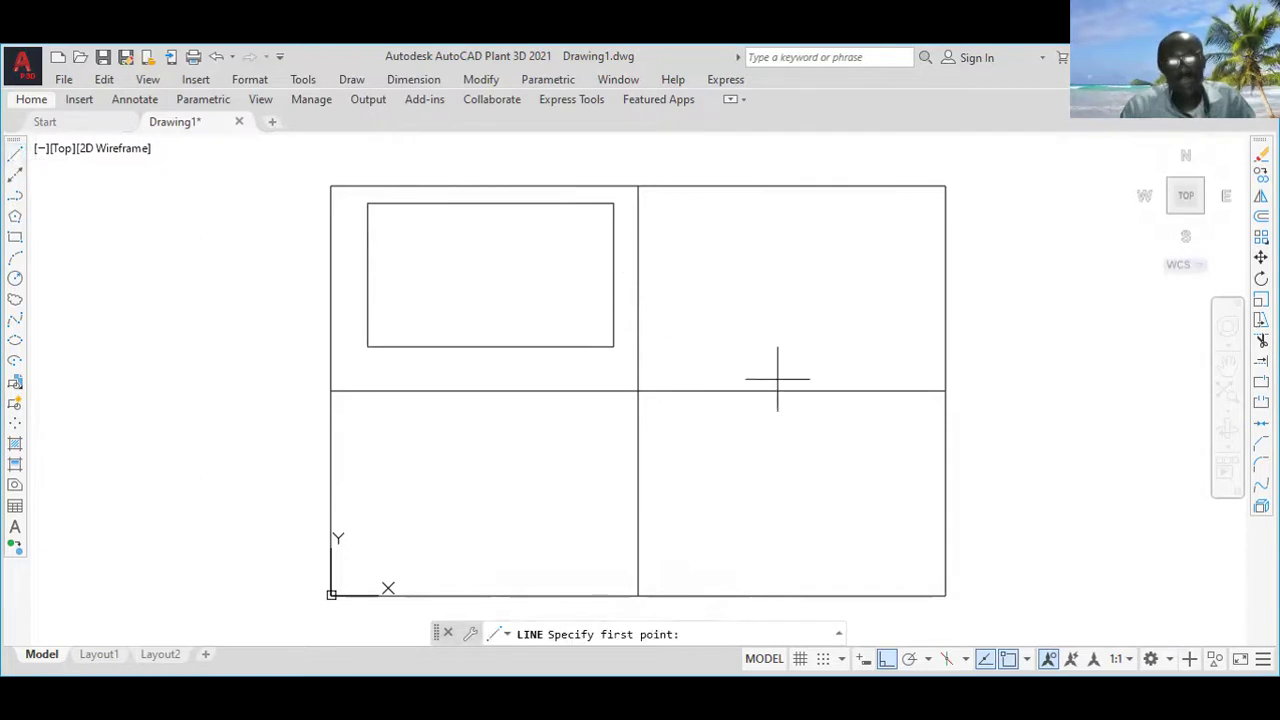
pyautogui.click(681, 363)
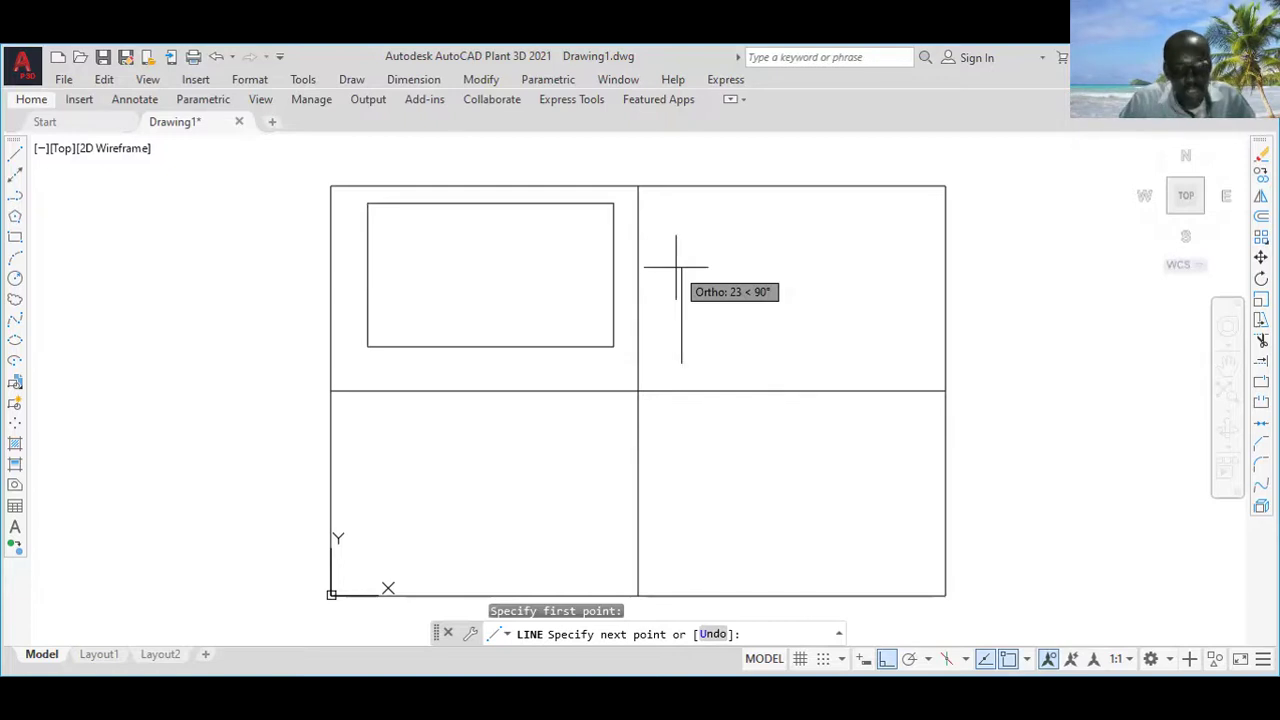
pyautogui.write('40')
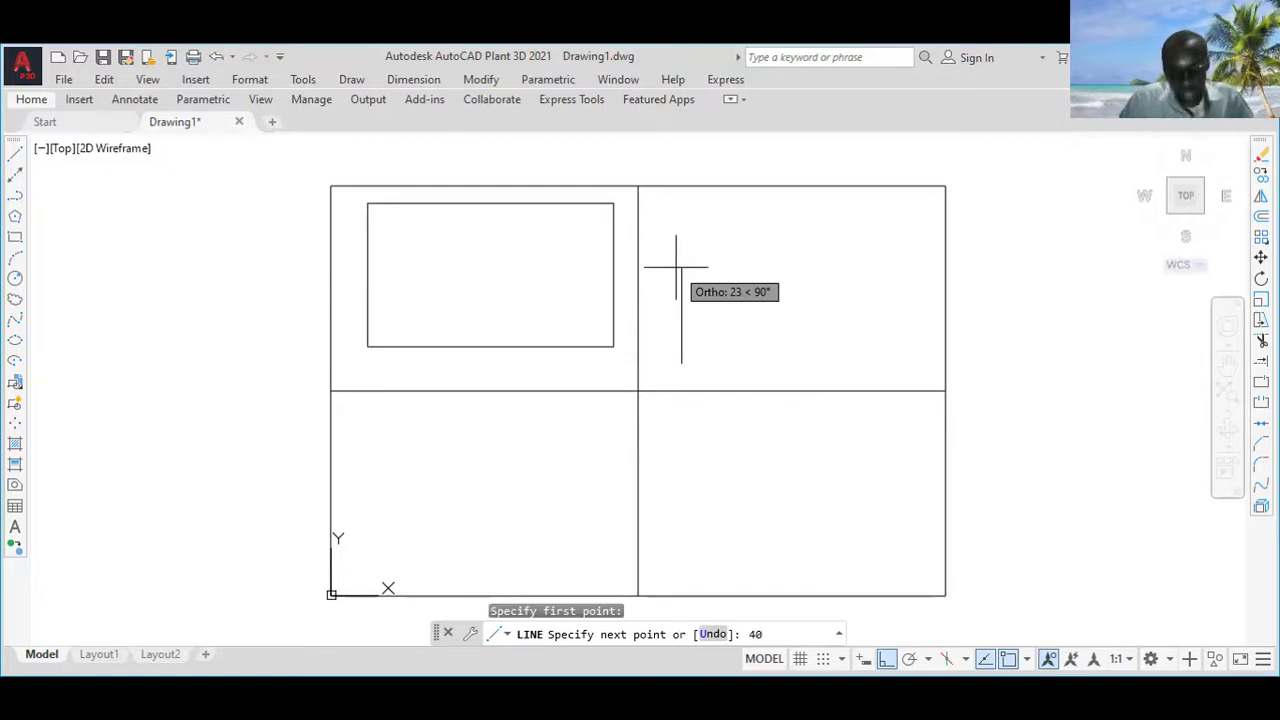
pyautogui.press('Return')
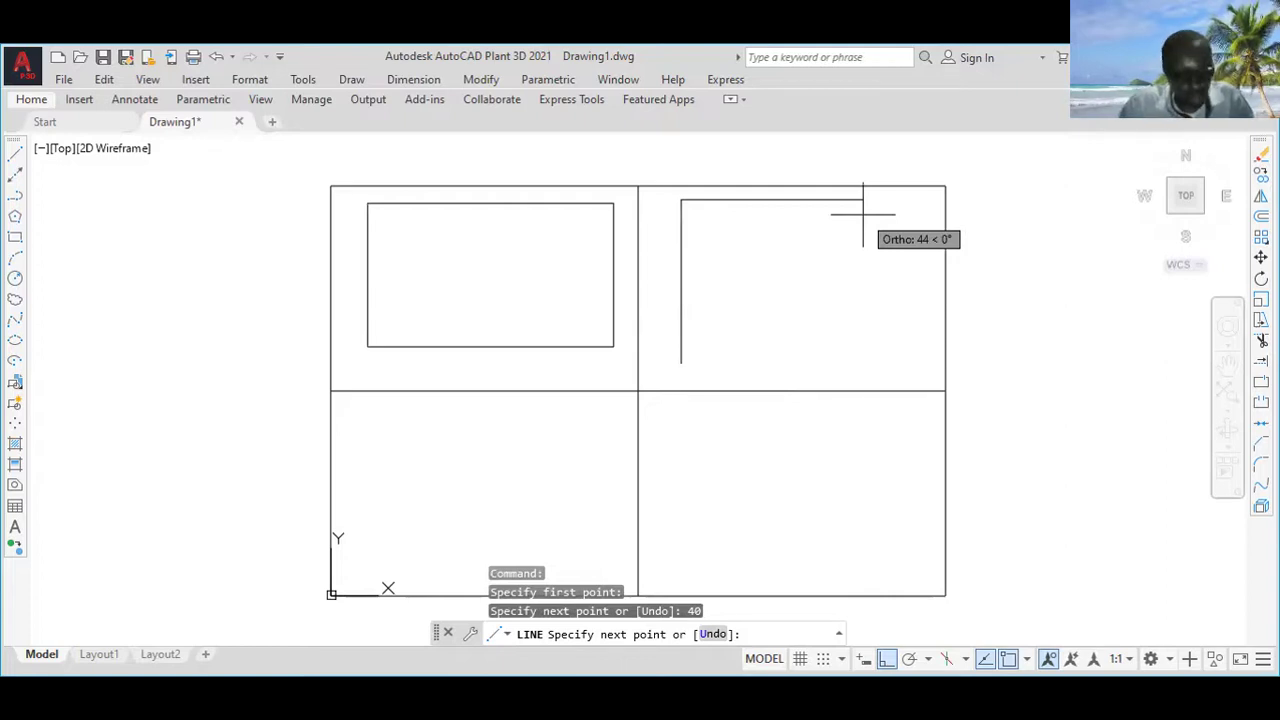
pyautogui.write('45')
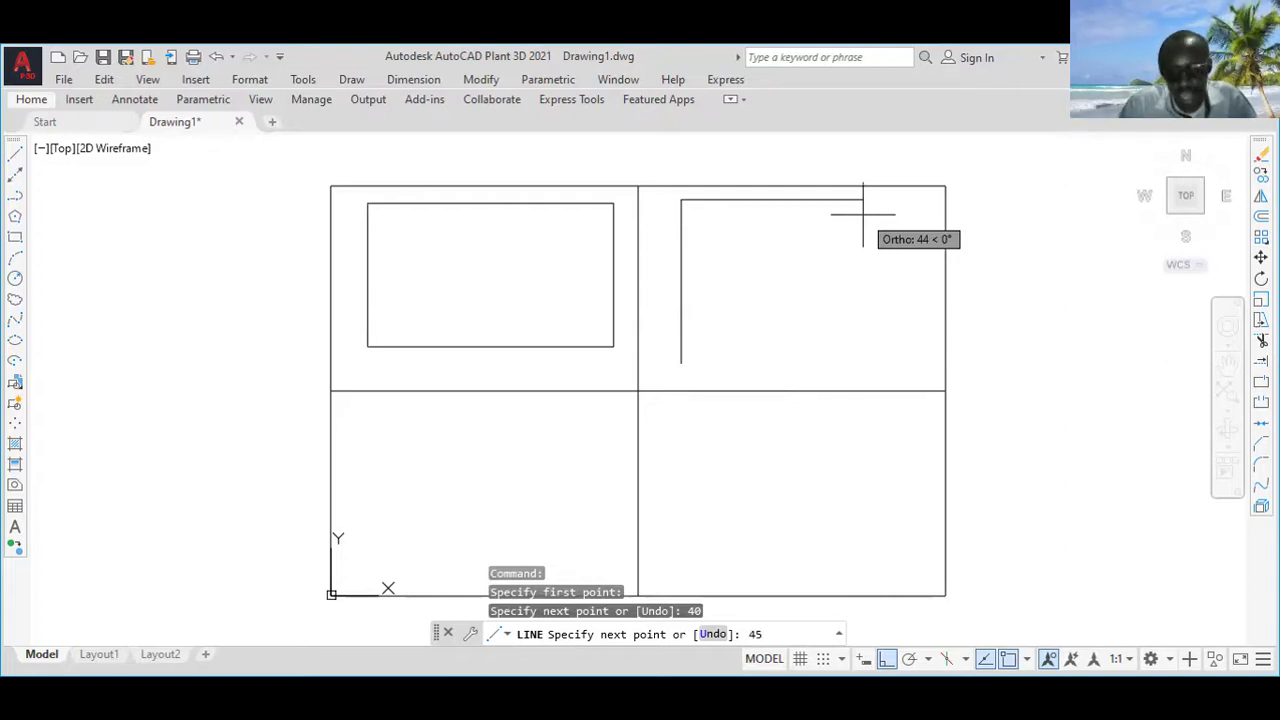
pyautogui.press('Return')
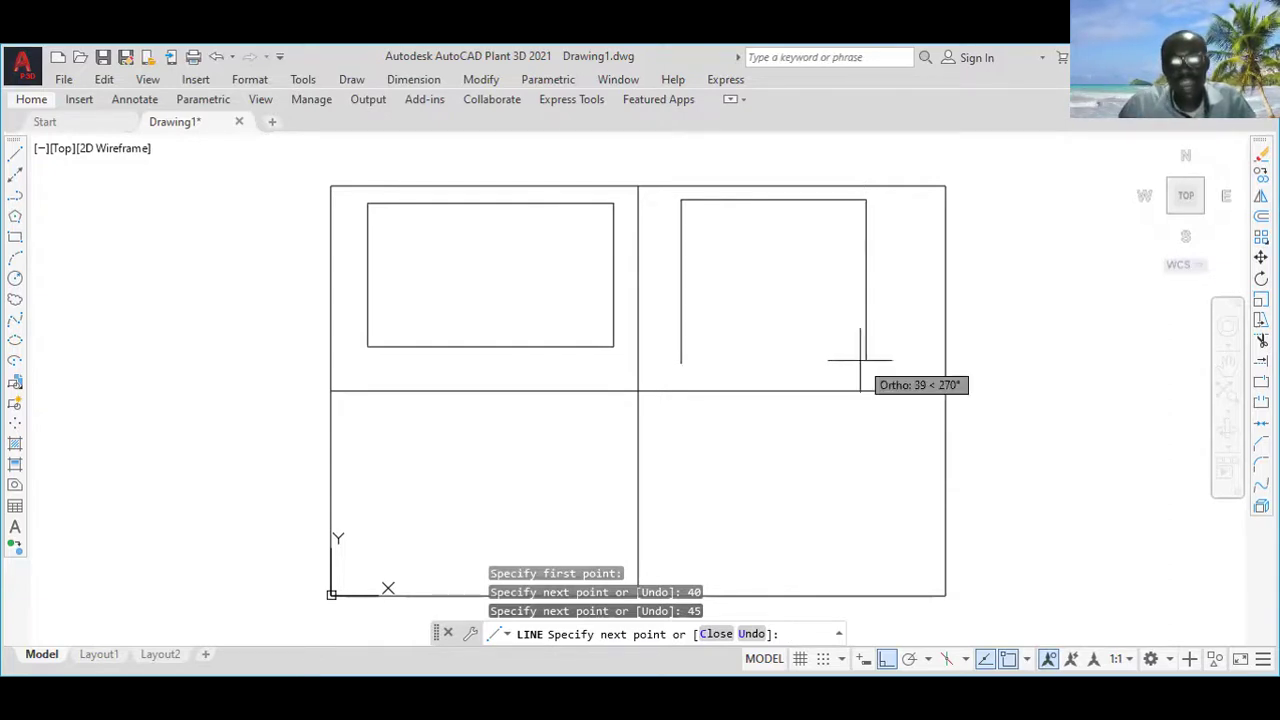
pyautogui.write('40')
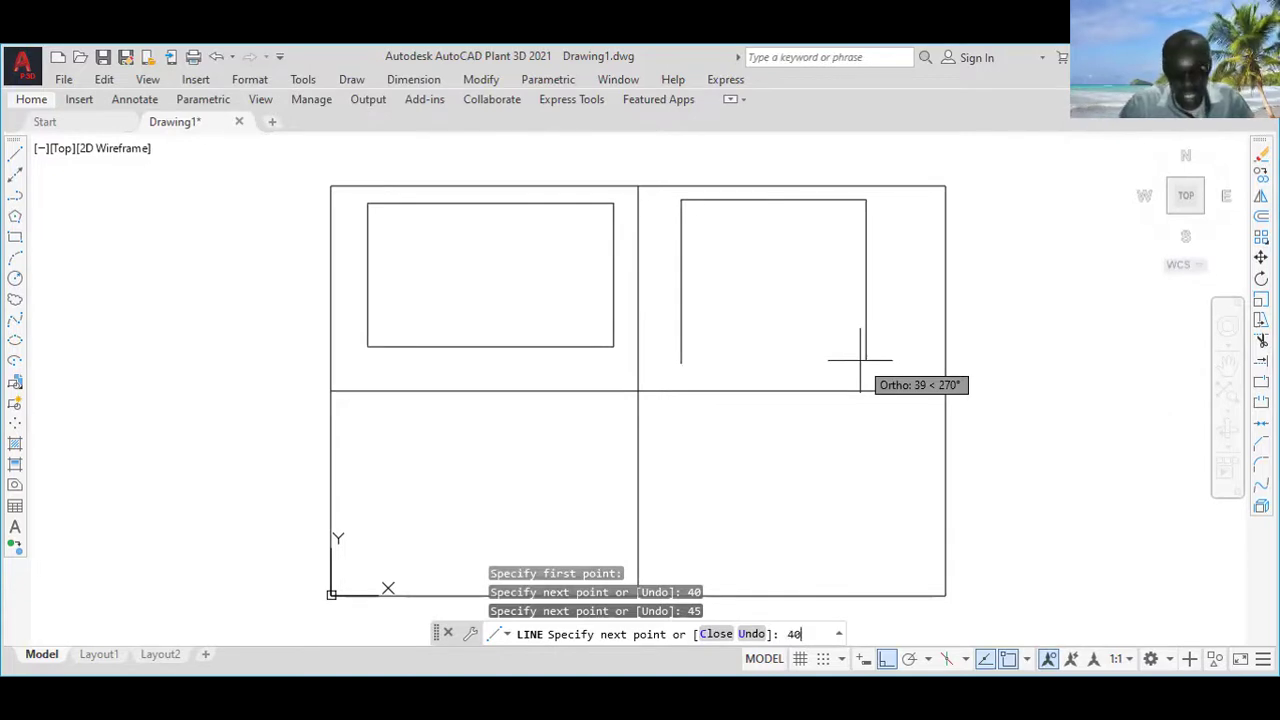
pyautogui.press('Return')
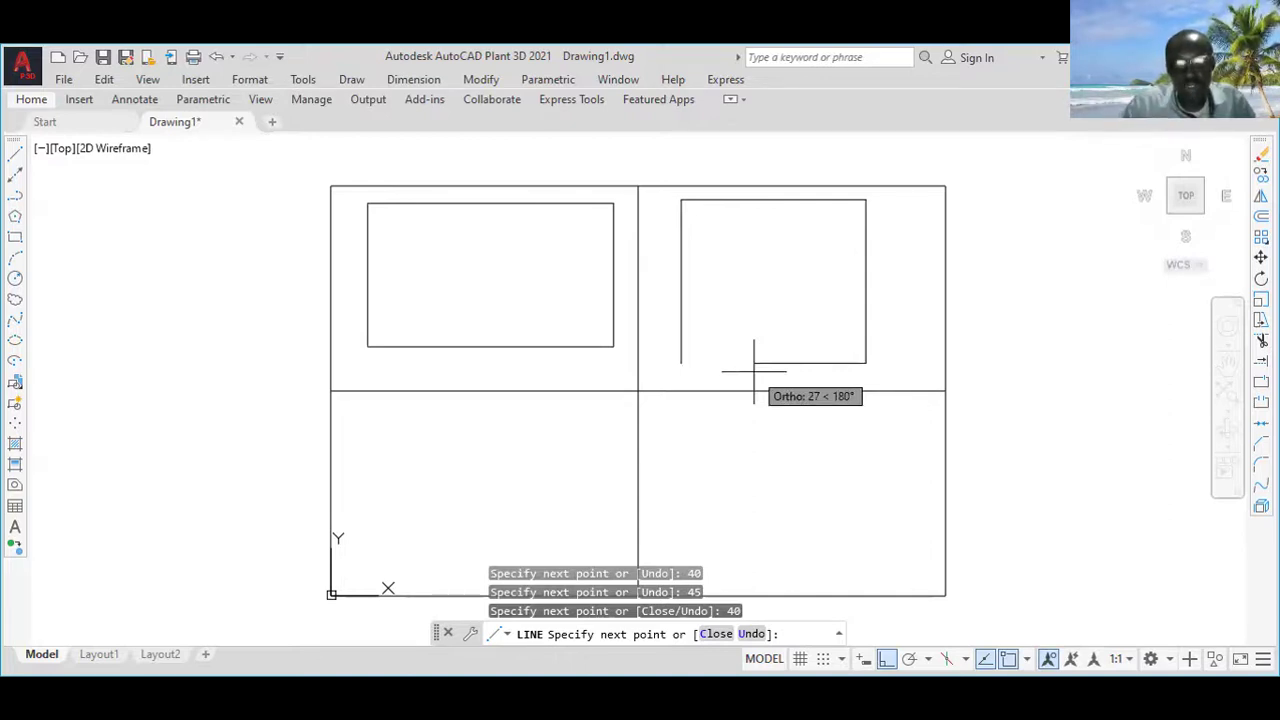
pyautogui.write('45')
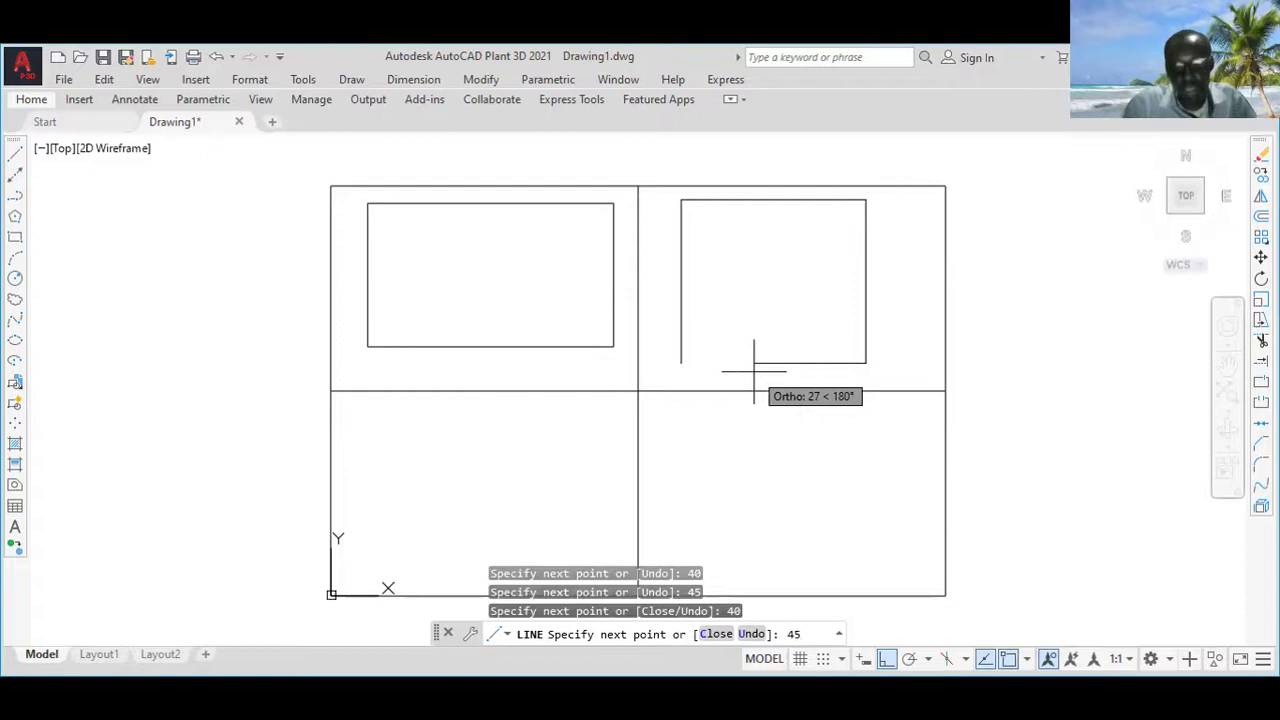
pyautogui.press('Return')
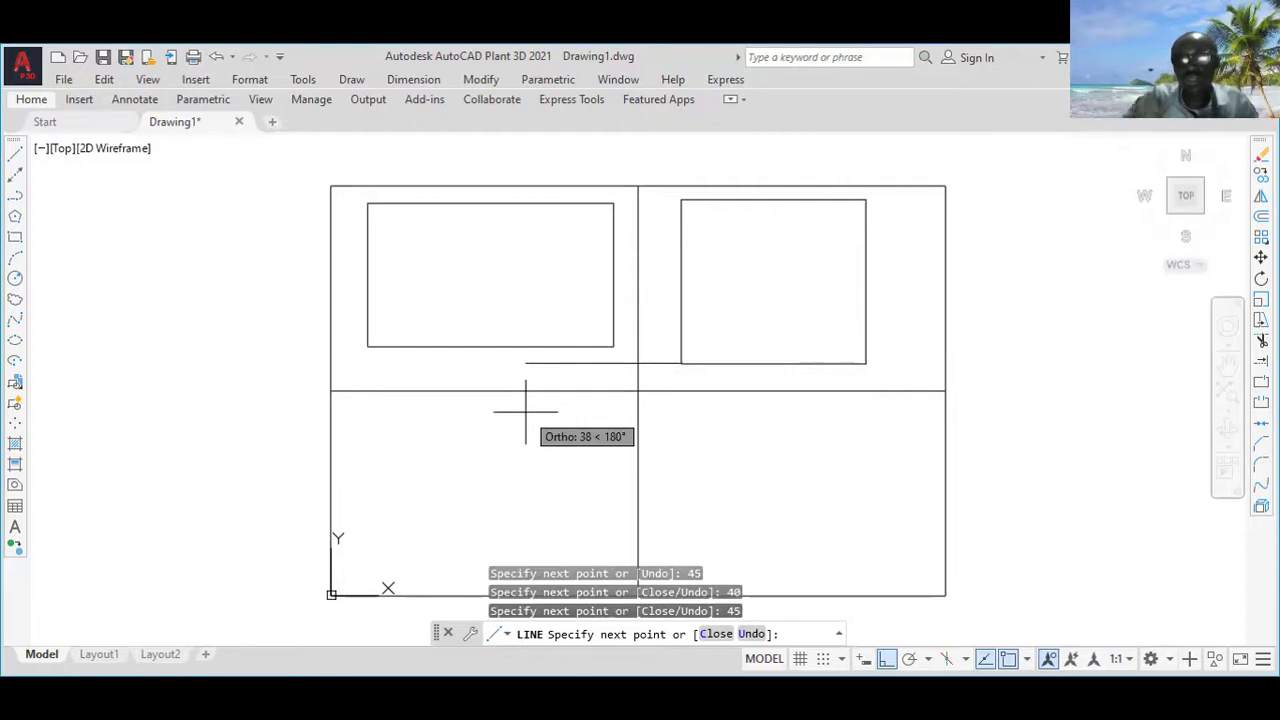
pyautogui.press('Return')
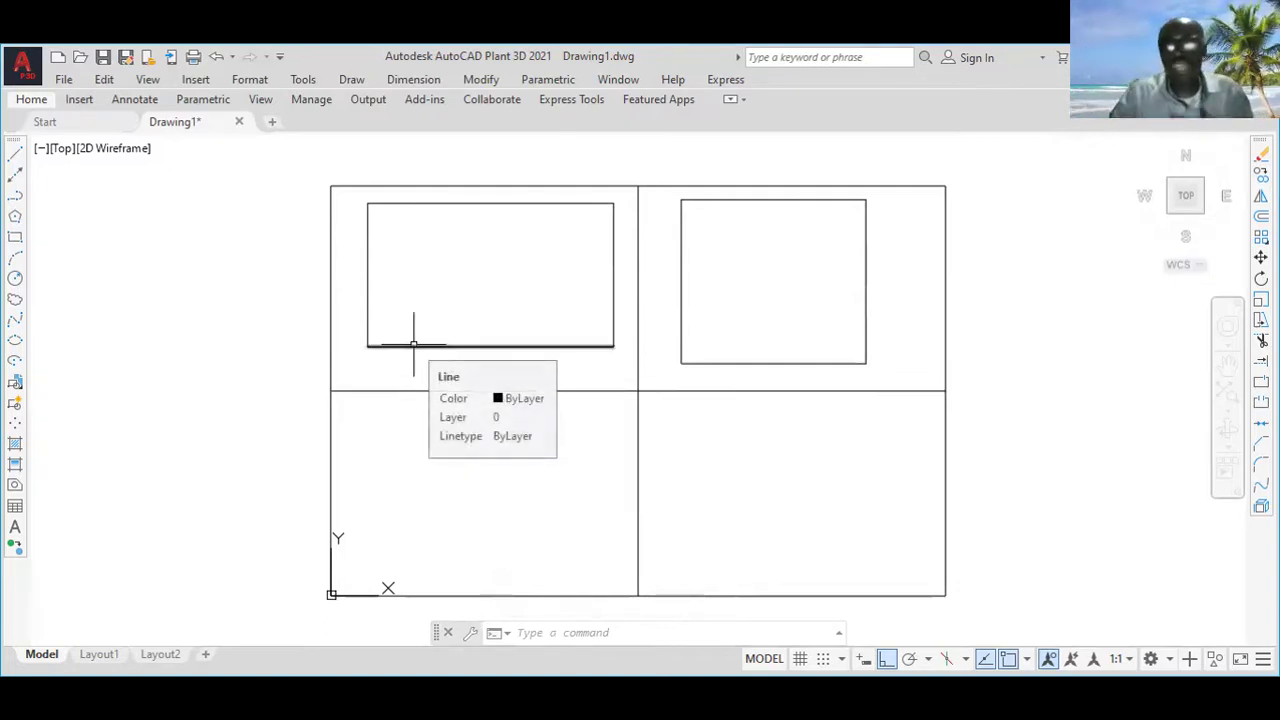
# Draw a 60 by 35 rectangle in the lower-left quadrant using Polyline, clockwise from its lower-right corner, finishing with the Close option
pyautogui.click(17, 200)
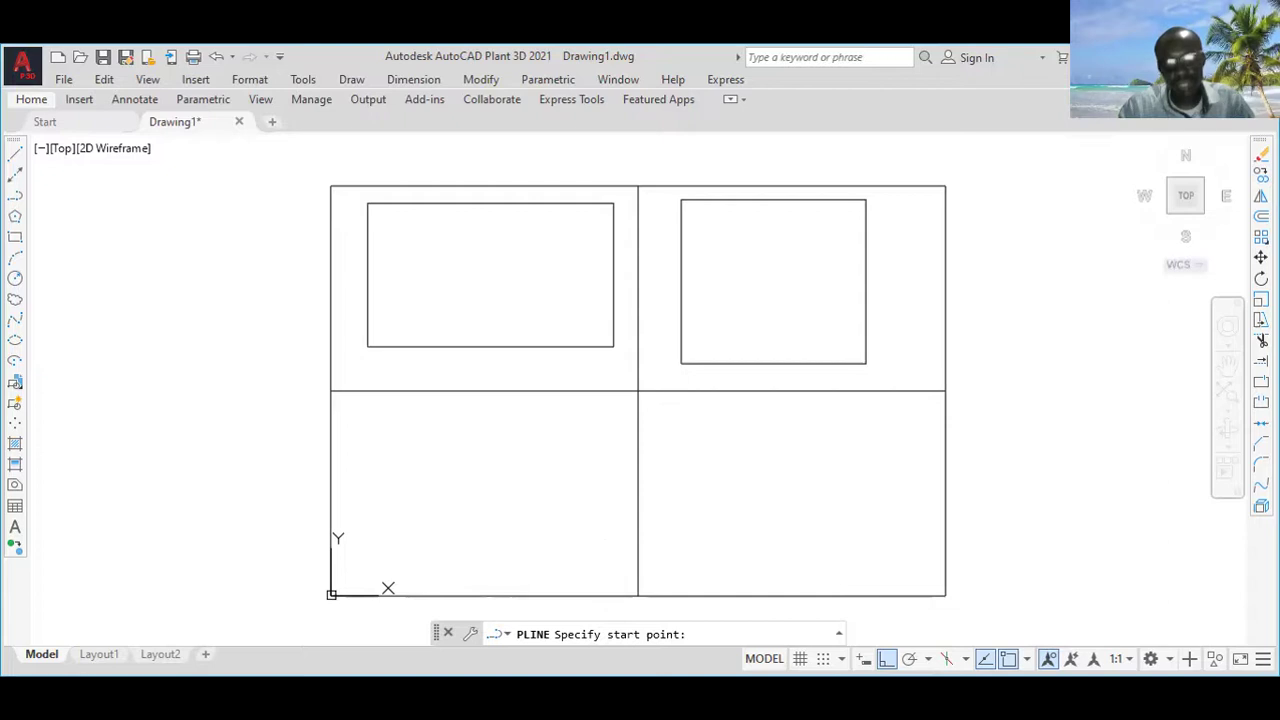
pyautogui.click(604, 572)
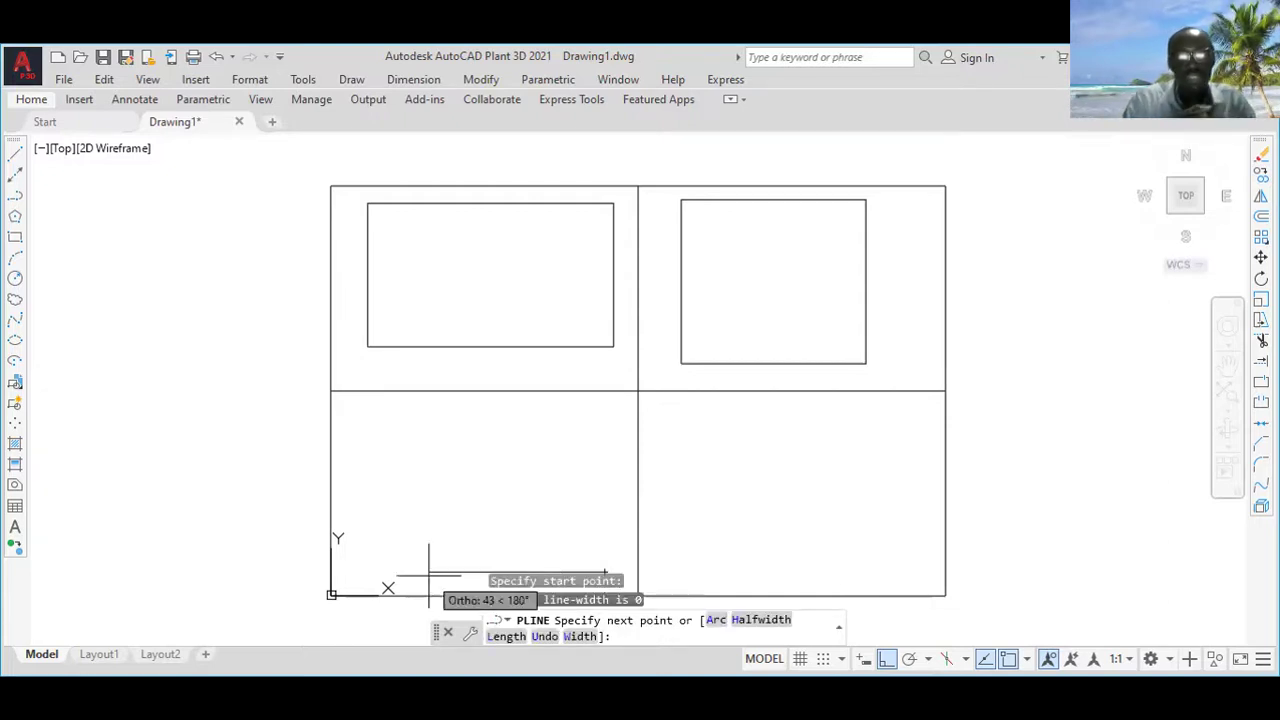
pyautogui.write('60')
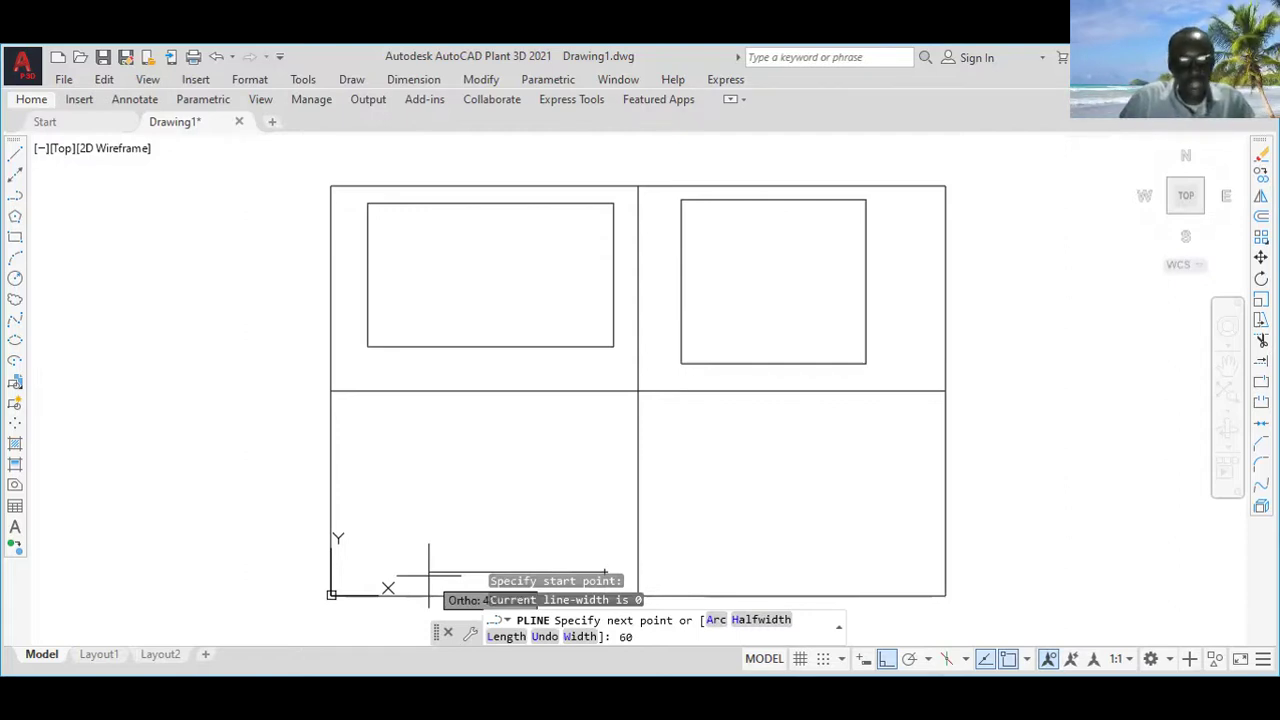
pyautogui.press('Return')
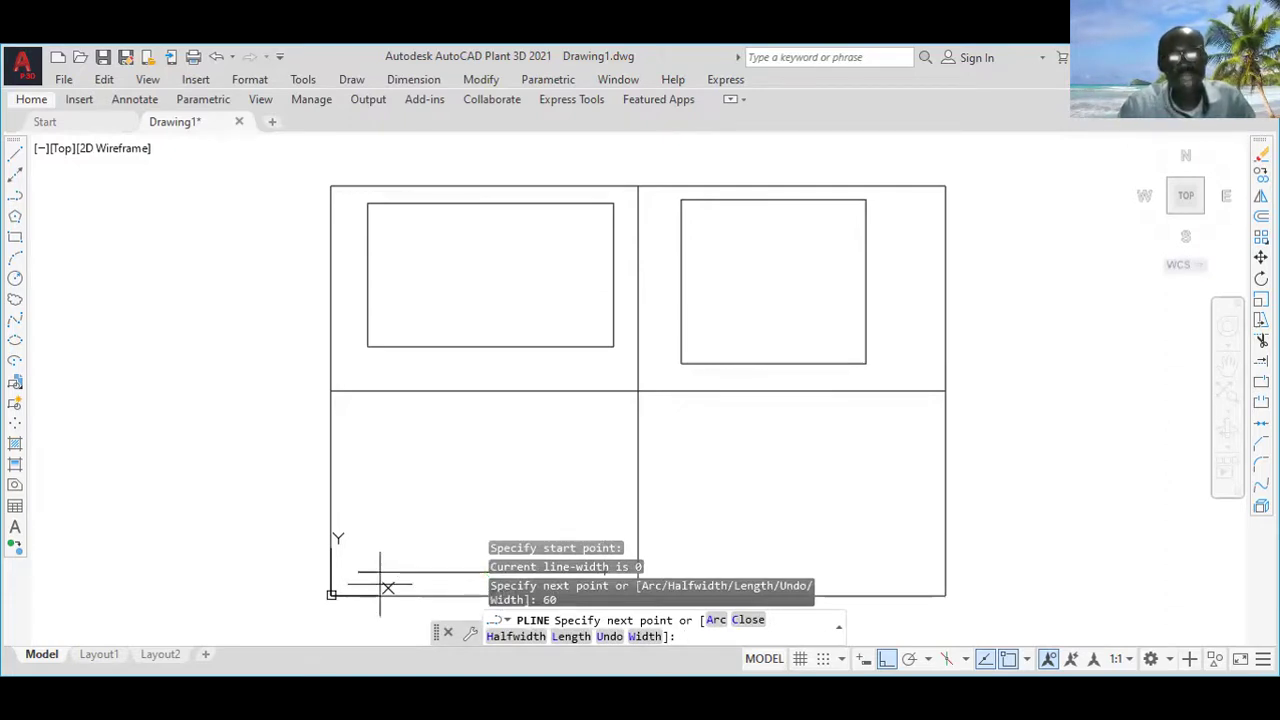
pyautogui.write('35')
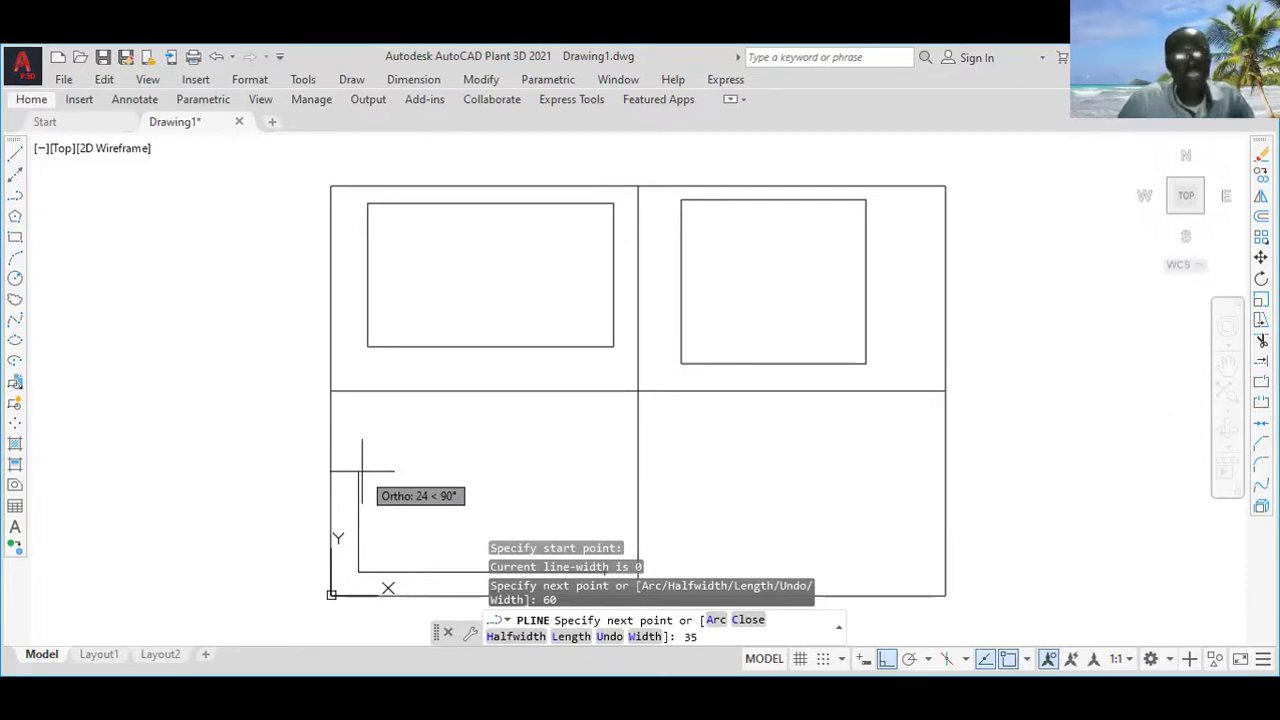
pyautogui.press('Return')
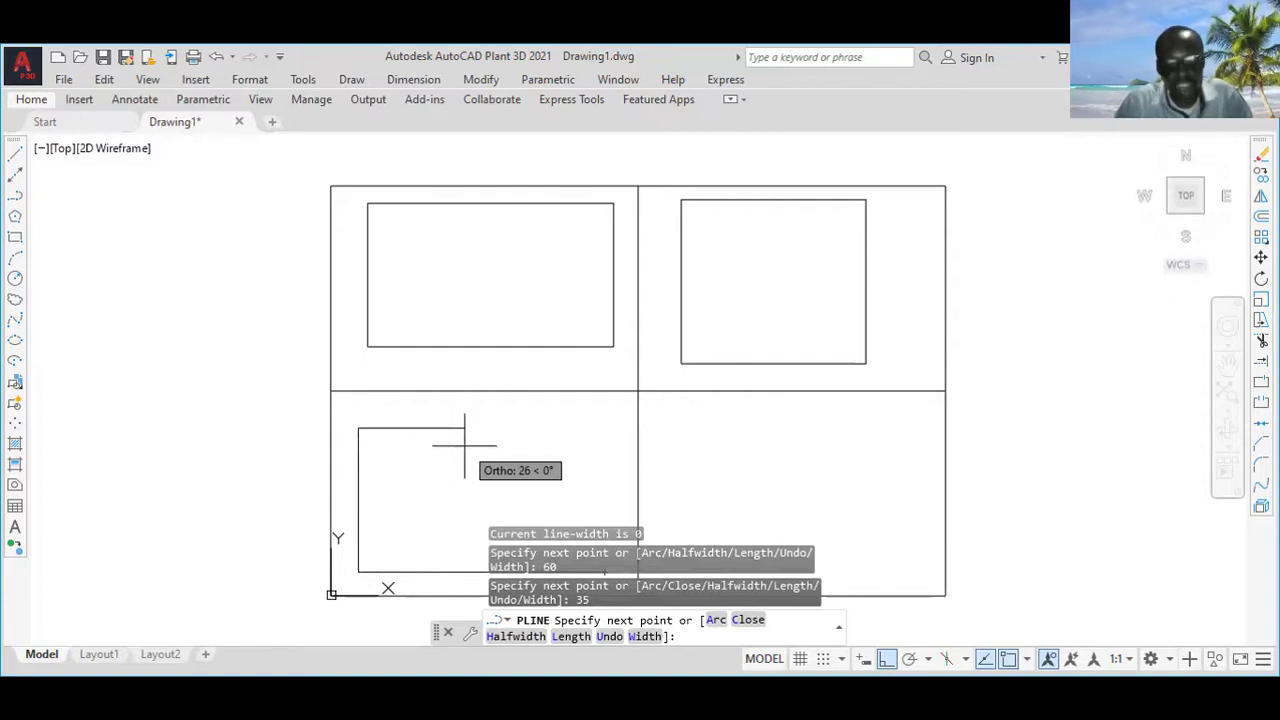
pyautogui.write('60')
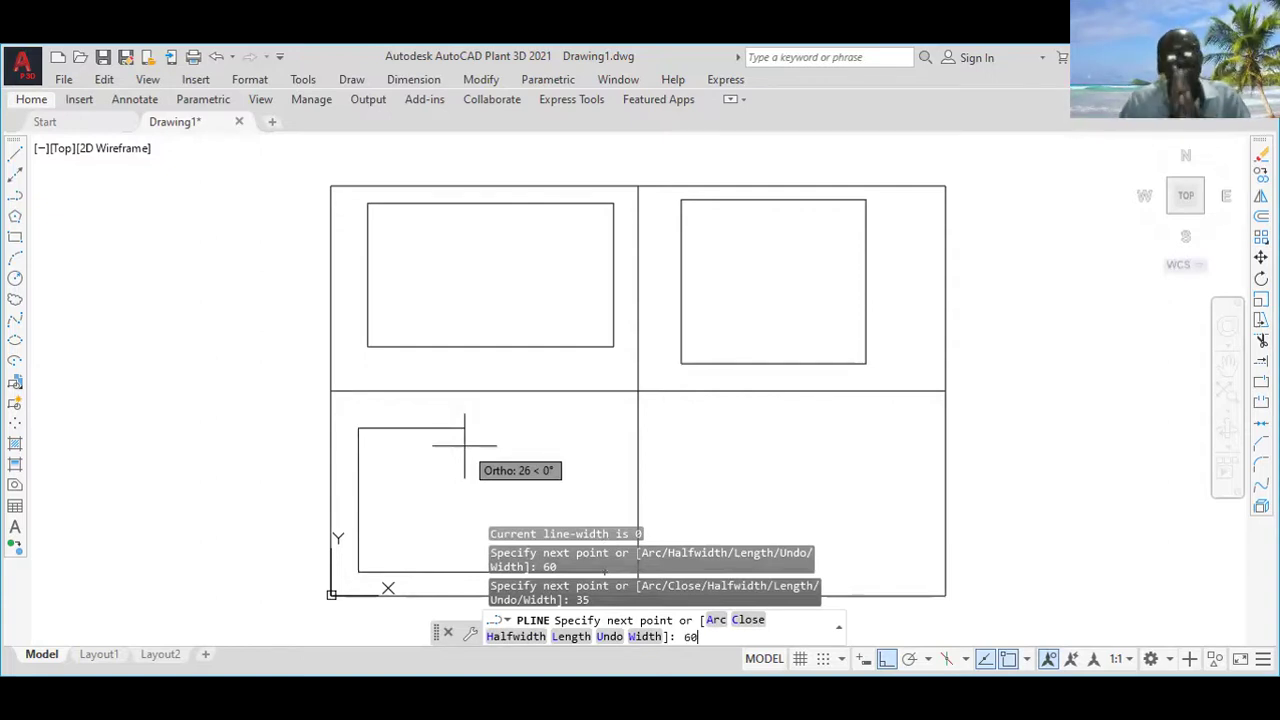
pyautogui.press('Return')
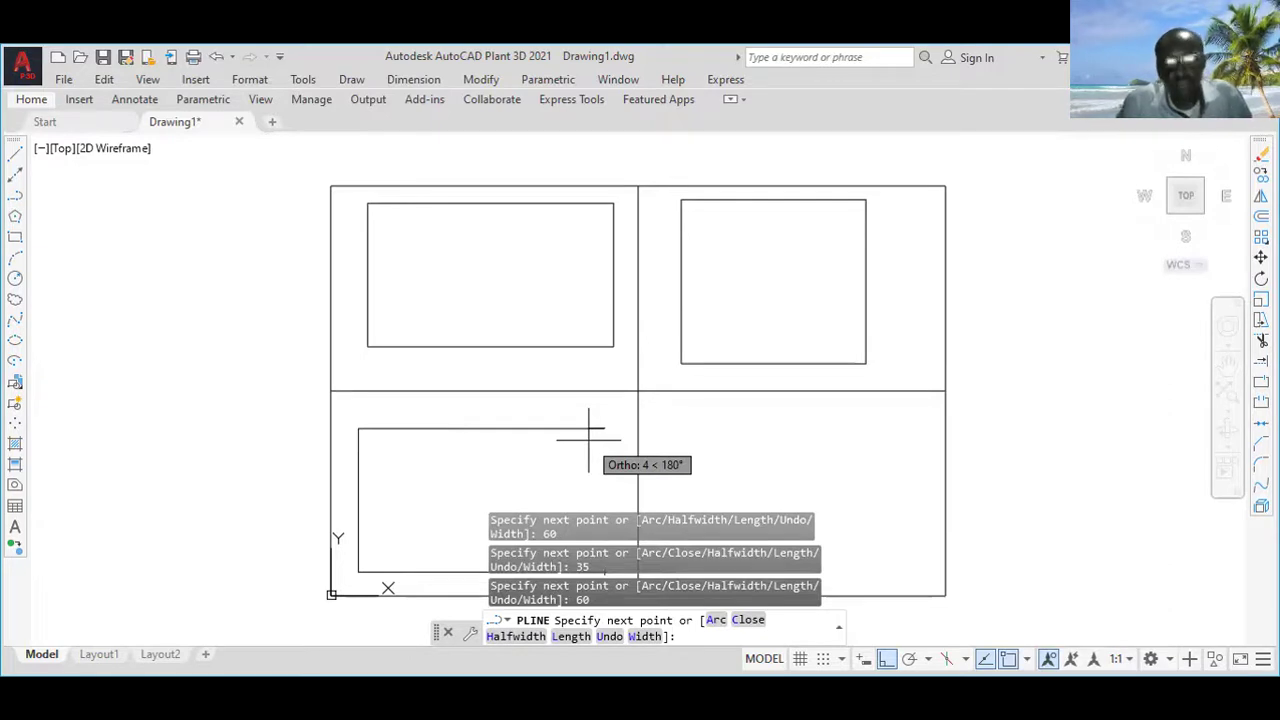
pyautogui.write('c')
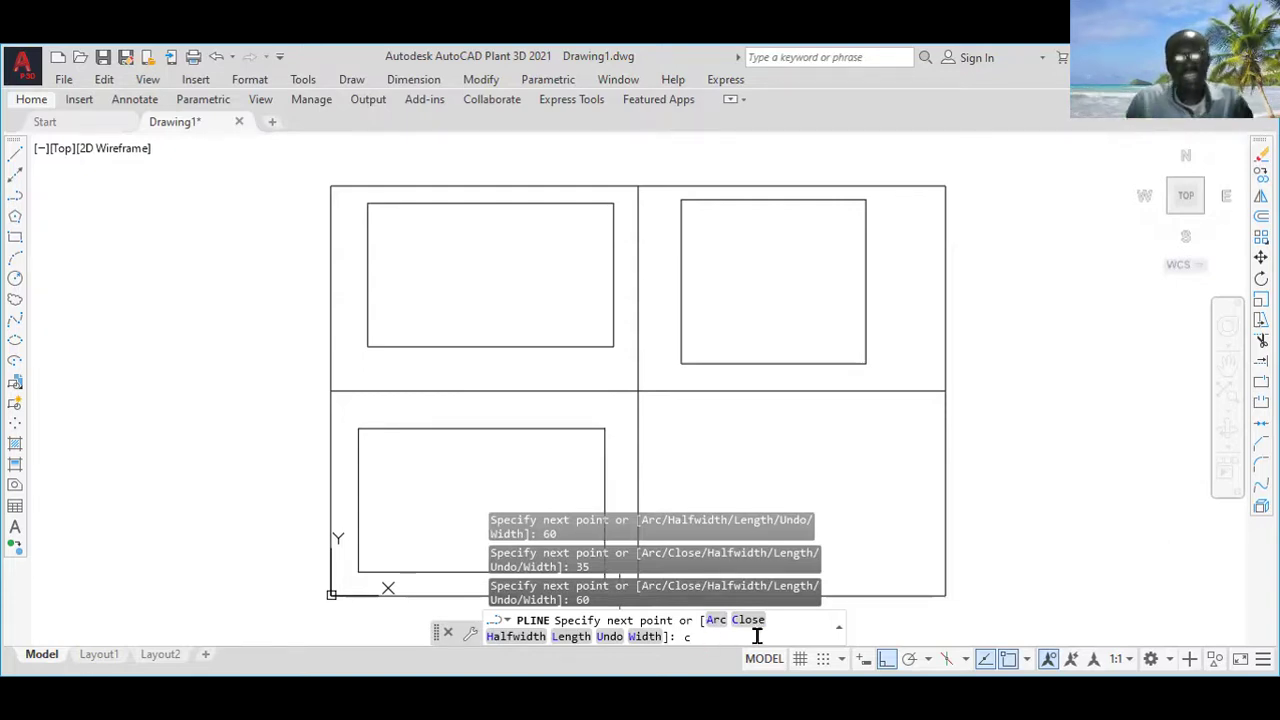
pyautogui.press('Return')
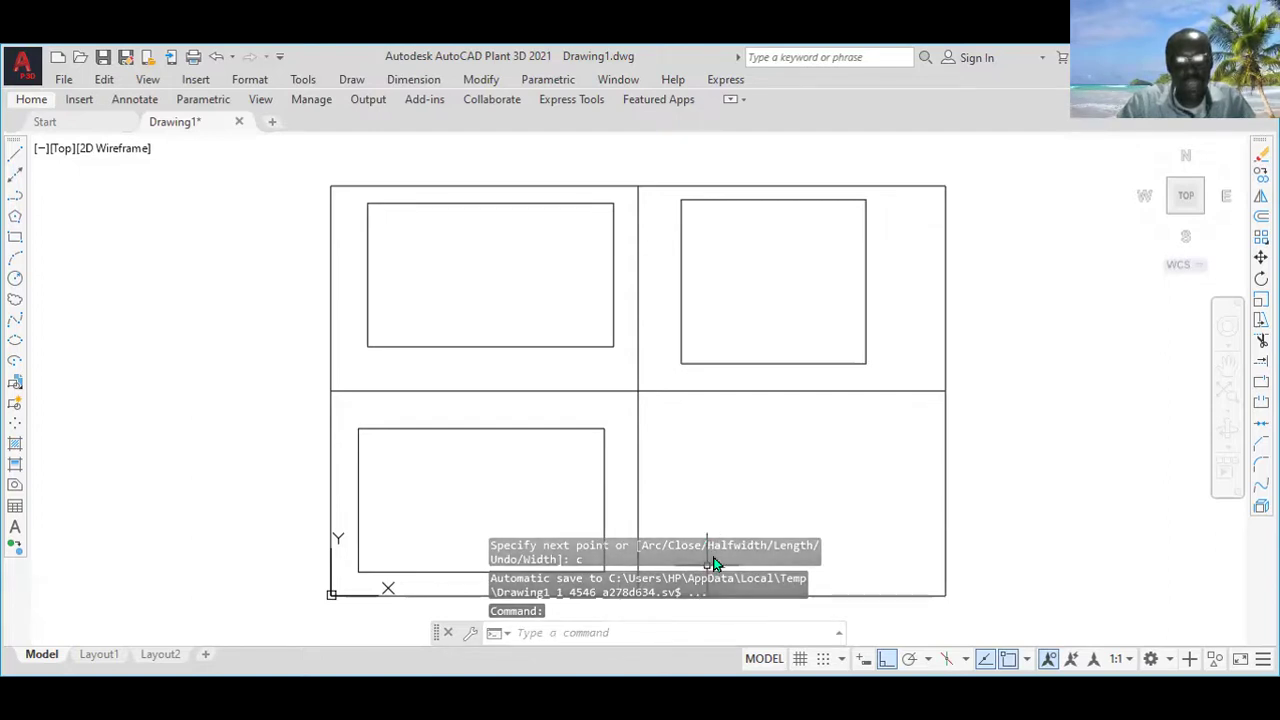
pyautogui.press('Escape')
pyautogui.press('Escape')
pyautogui.press('Escape')
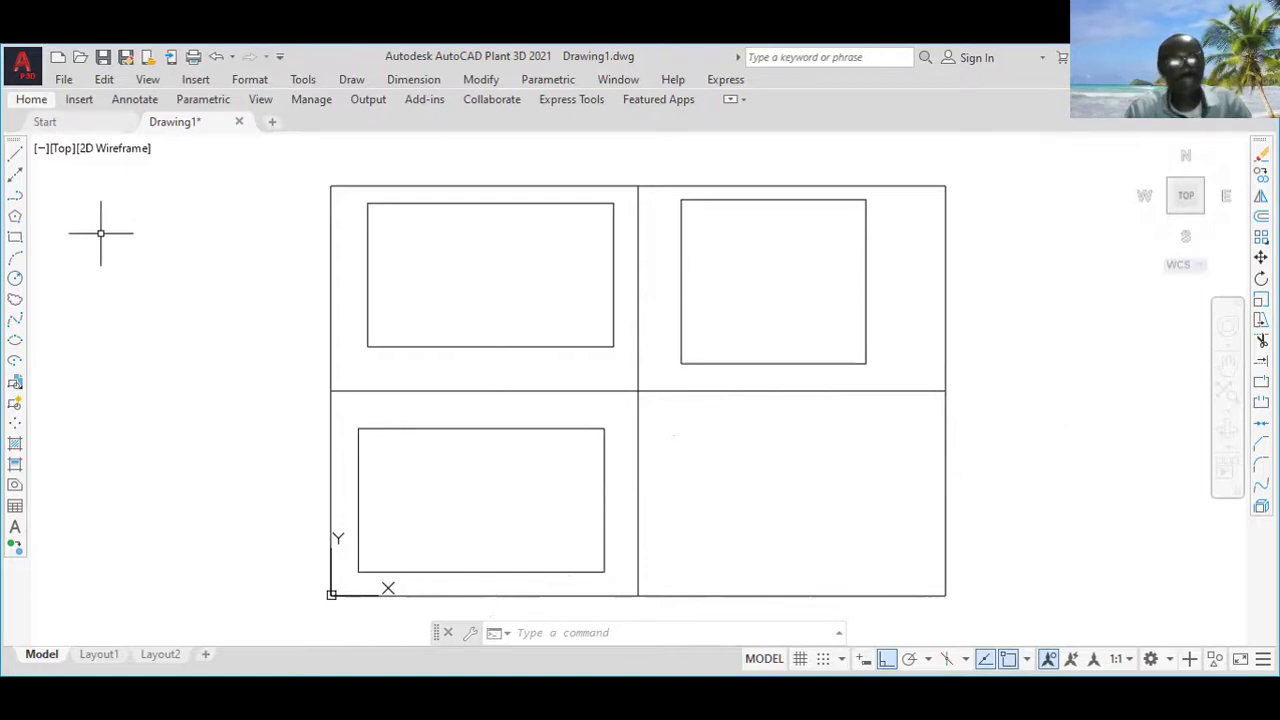
# Draw a rectangle 45 wide and 40 high in the lower-right quadrant using Polyline, clockwise from its lower-left corner, finishing with the Close option
pyautogui.click(16, 204)
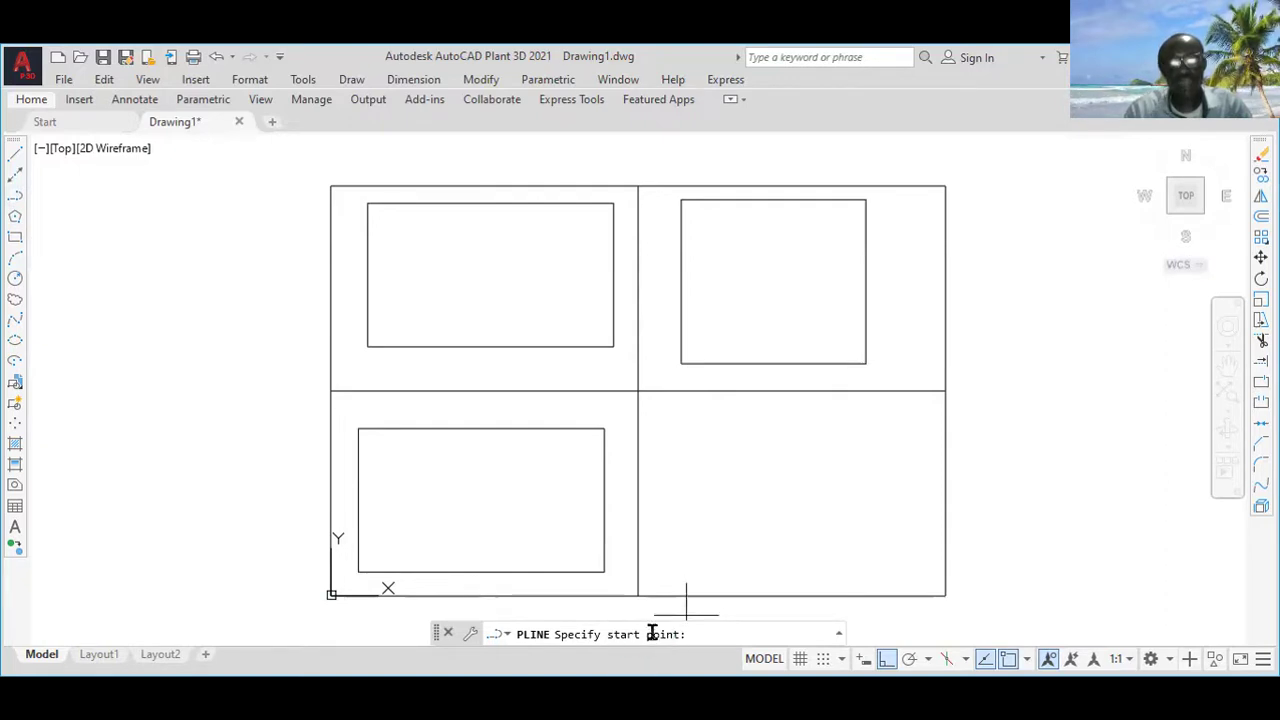
pyautogui.click(684, 564)
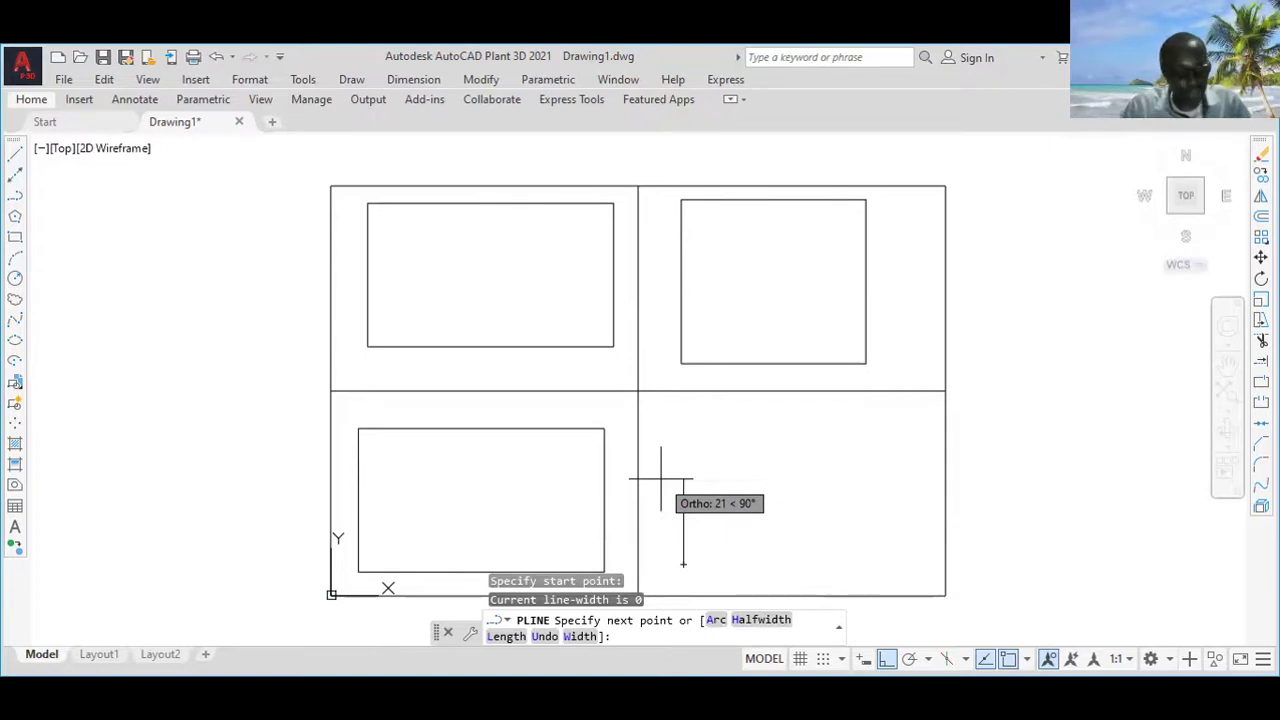
pyautogui.write('40')
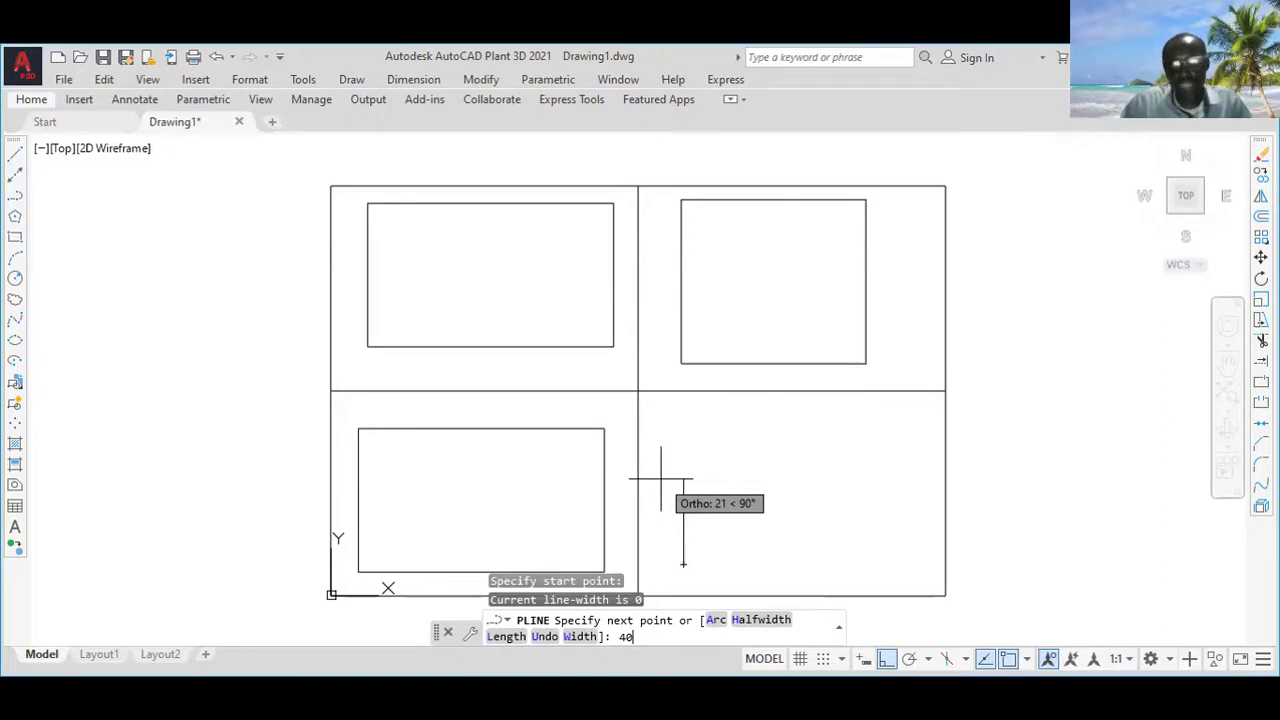
pyautogui.press('Return')
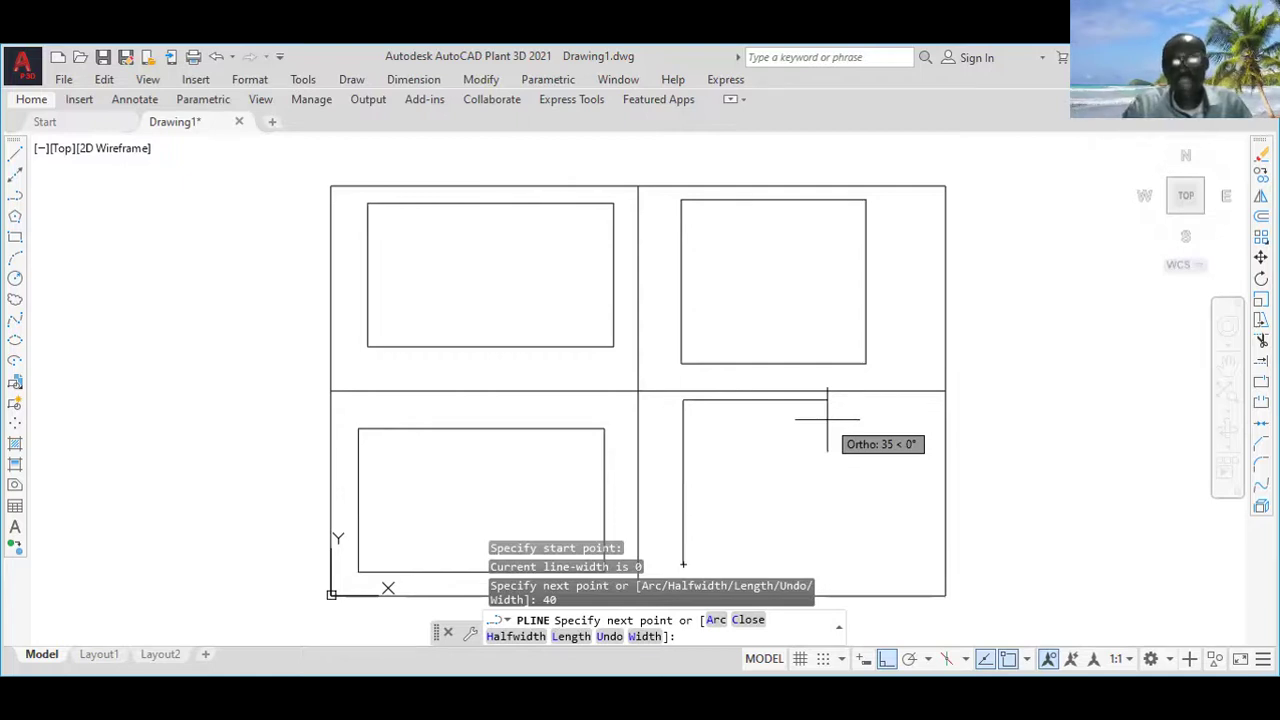
pyautogui.write('45')
pyautogui.press('Return')
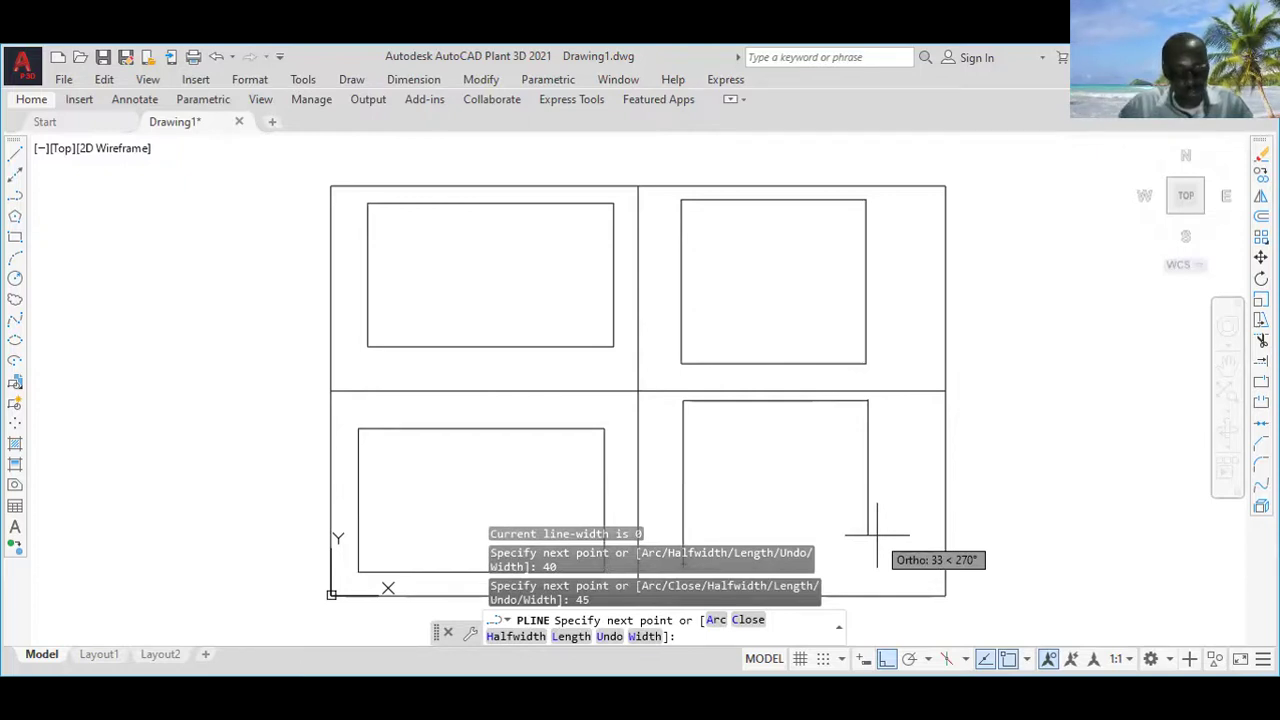
pyautogui.write('40')
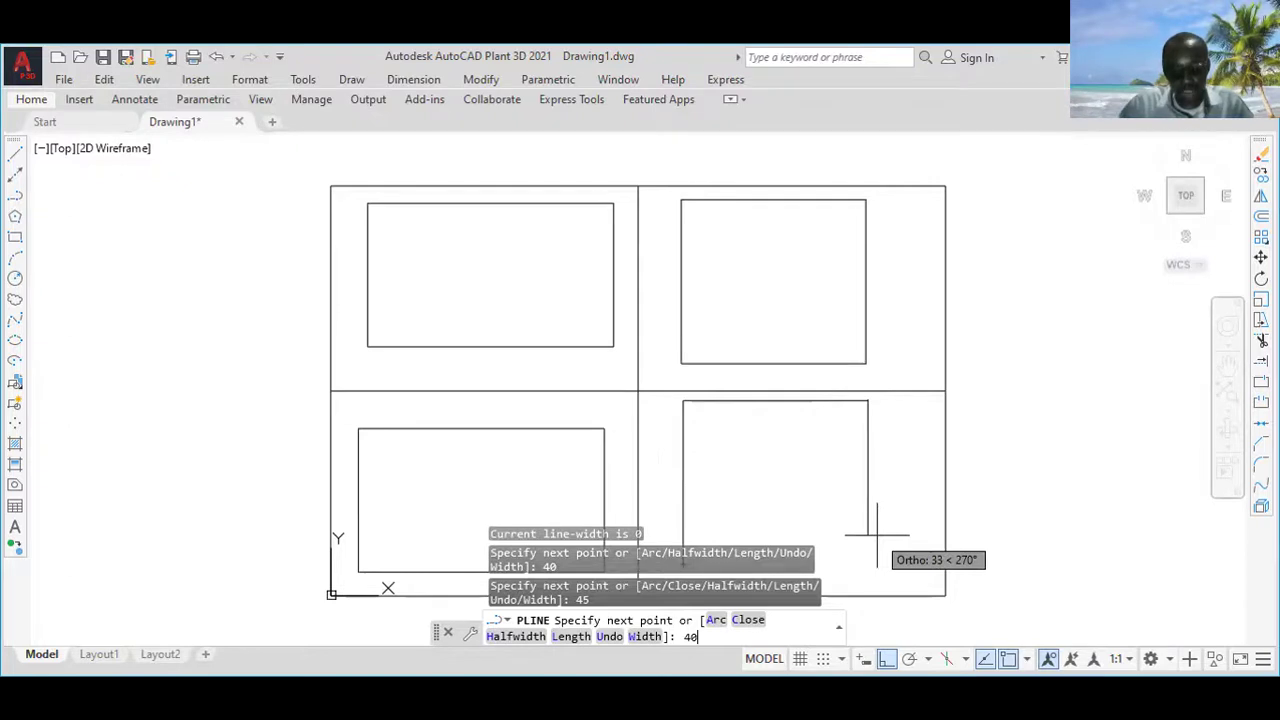
pyautogui.press('Return')
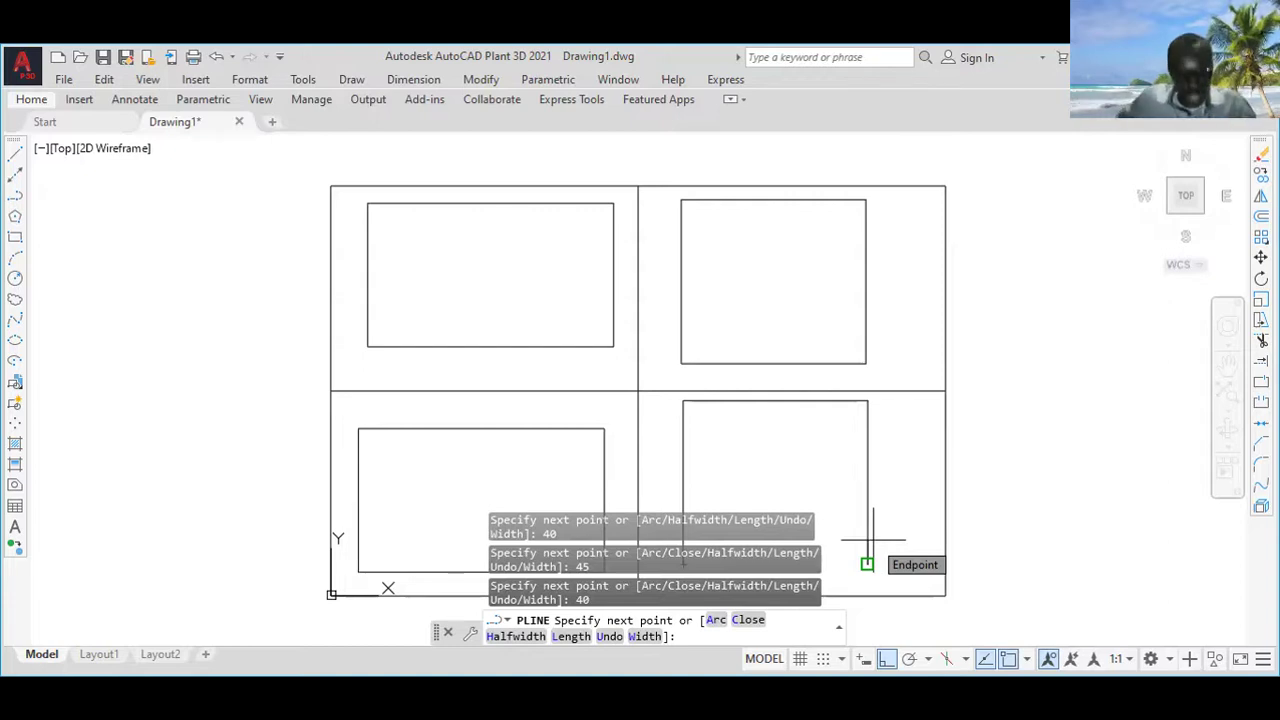
pyautogui.write('c')
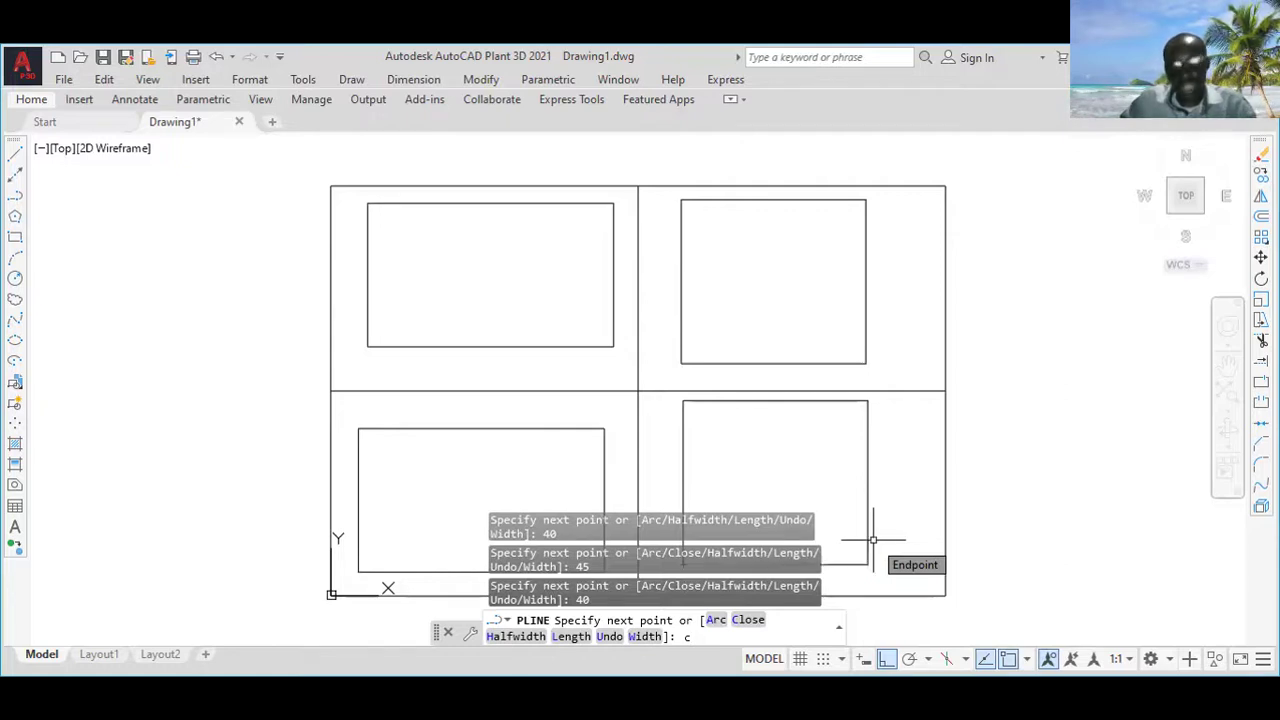
pyautogui.press('Return')
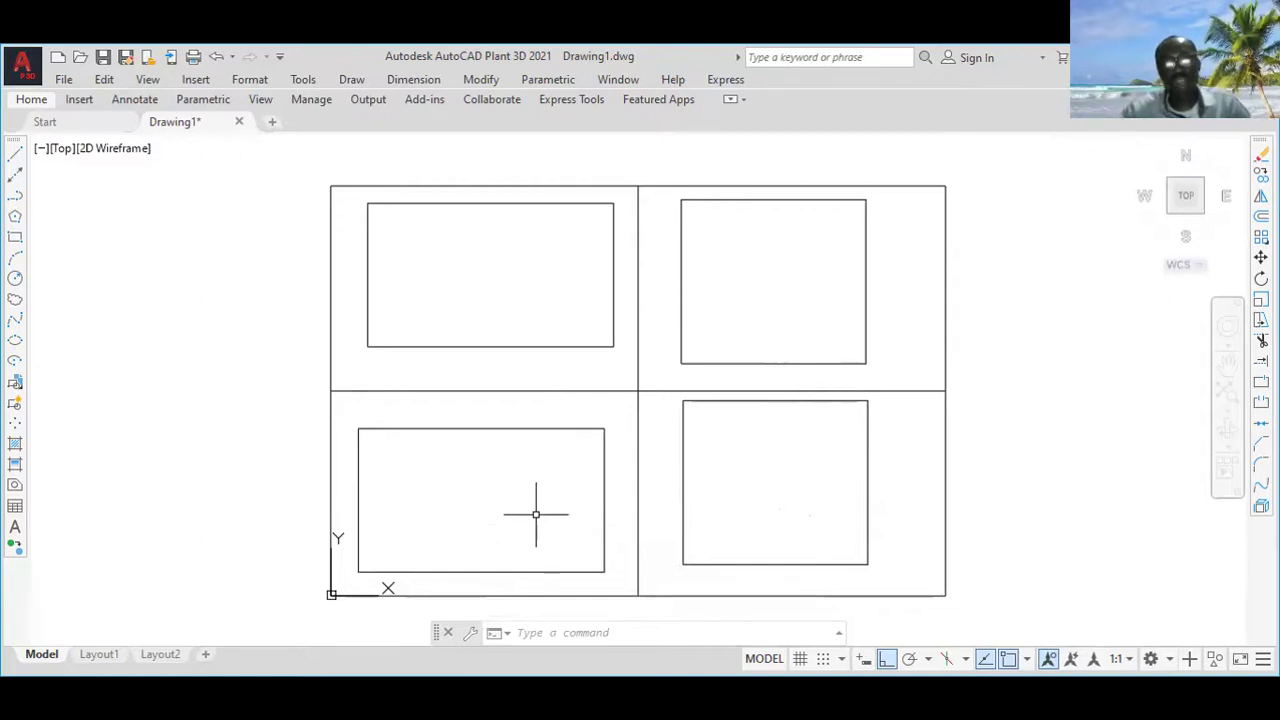
# Select both lower polyline rectangles and the top edge of each upper rectangle to compare how polylines and lines select
pyautogui.click(528, 410)
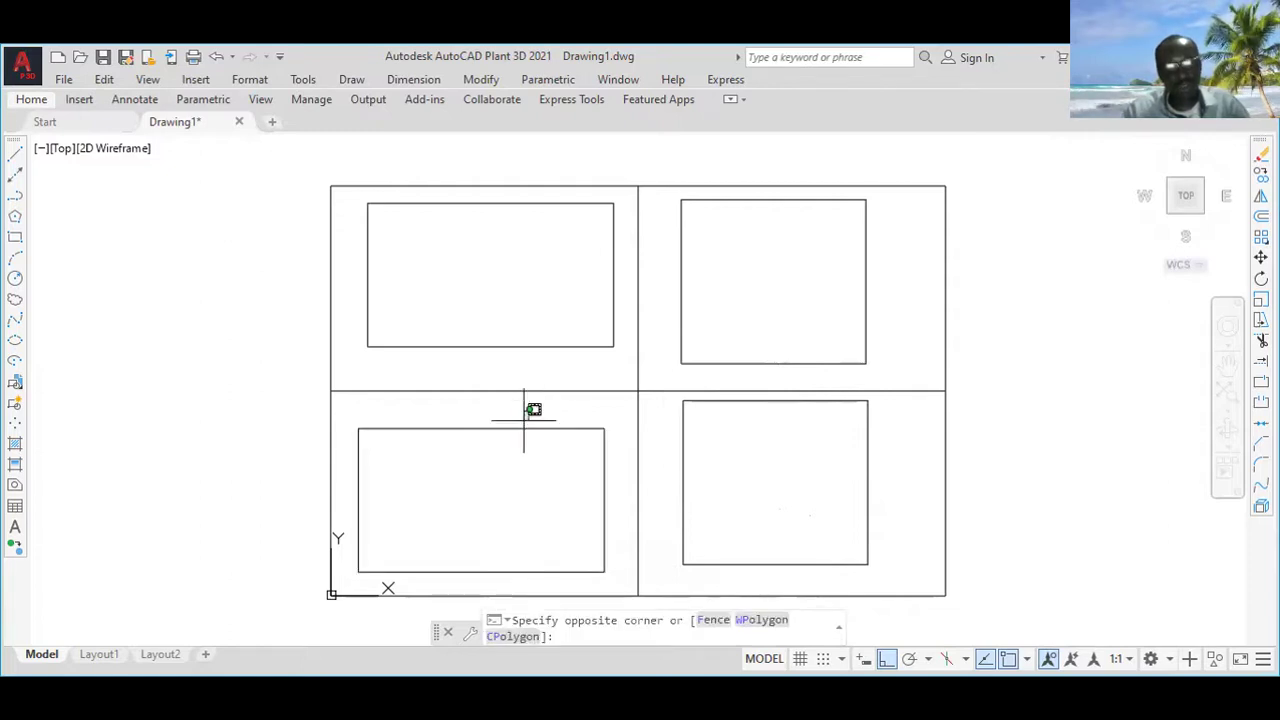
pyautogui.press('Escape')
pyautogui.click(515, 428)
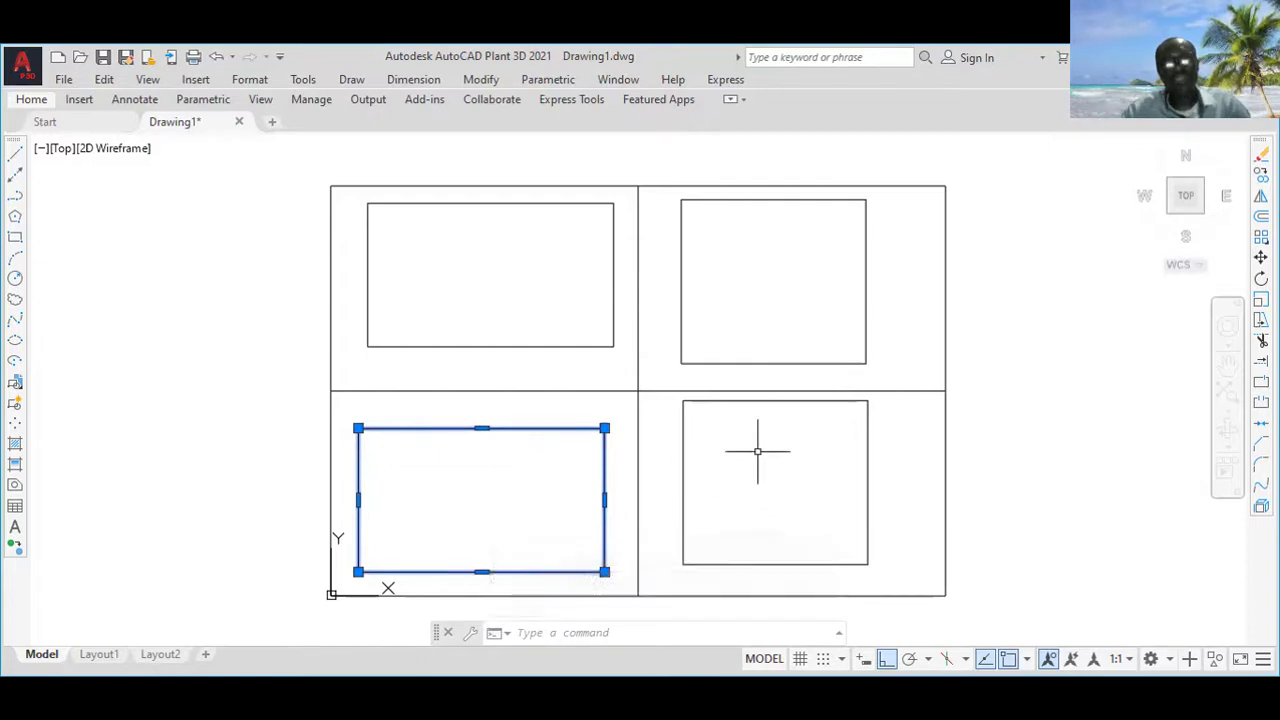
pyautogui.click(869, 447)
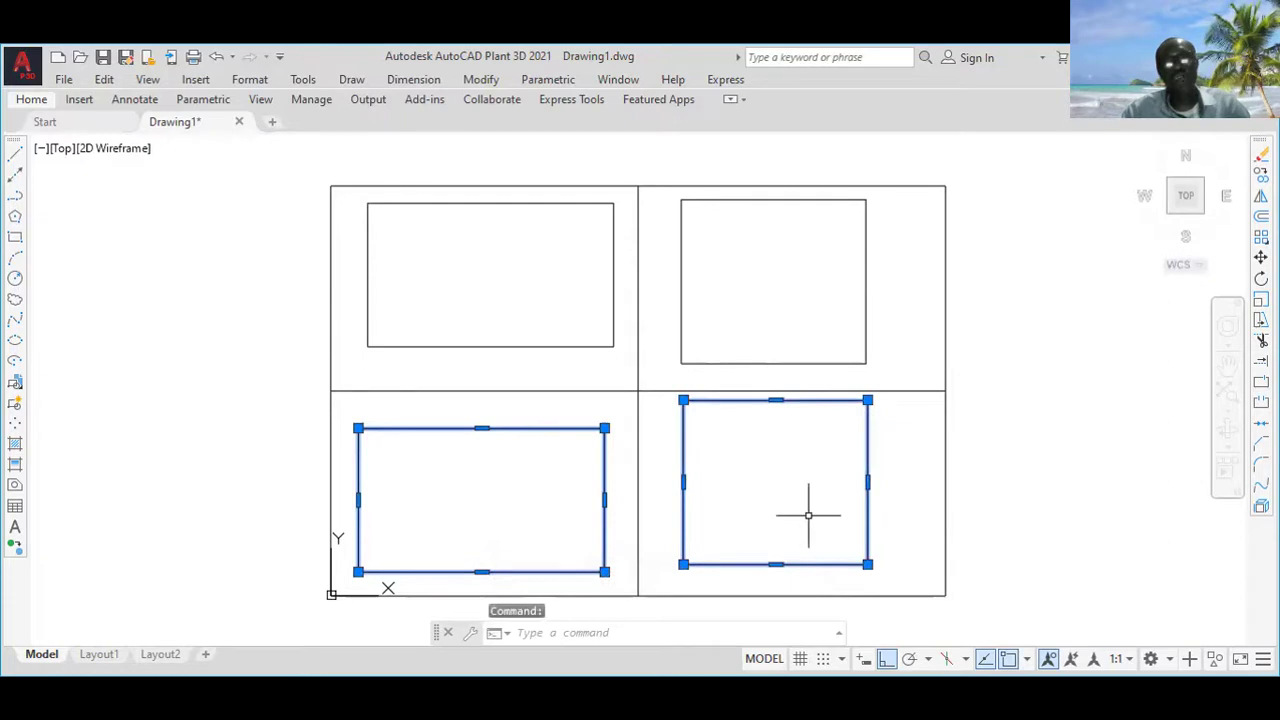
pyautogui.click(485, 203)
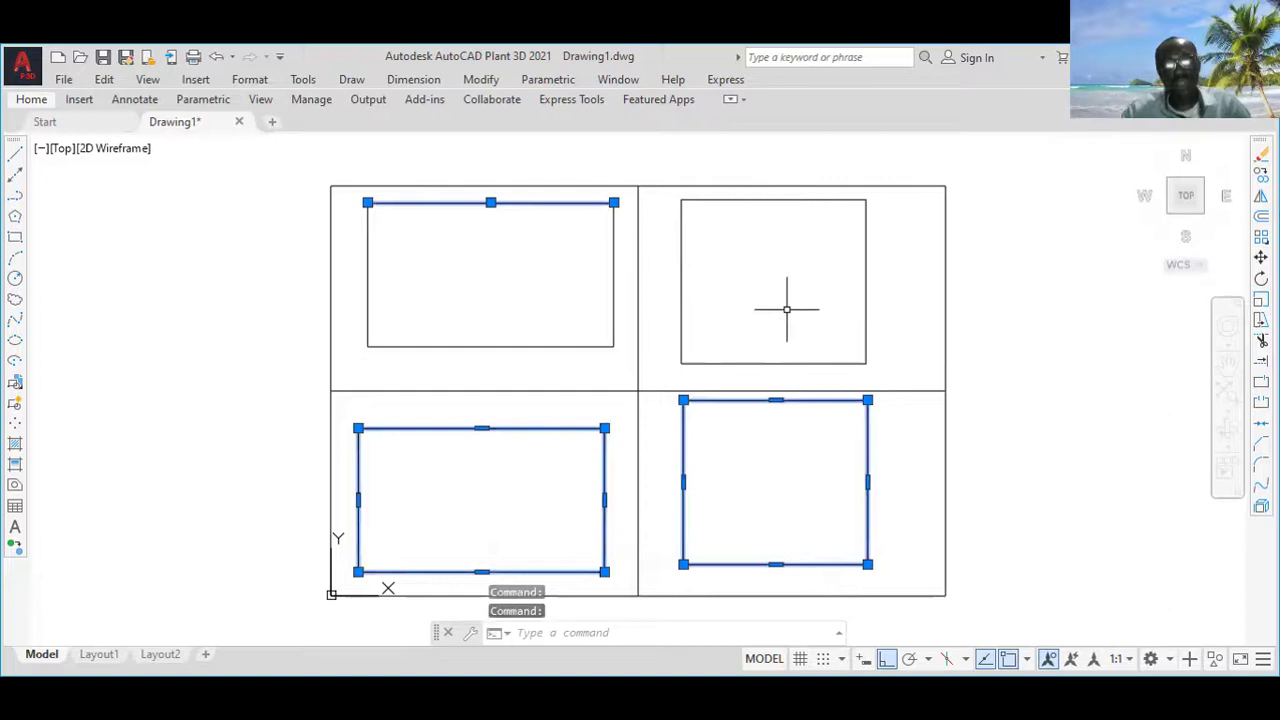
pyautogui.click(759, 200)
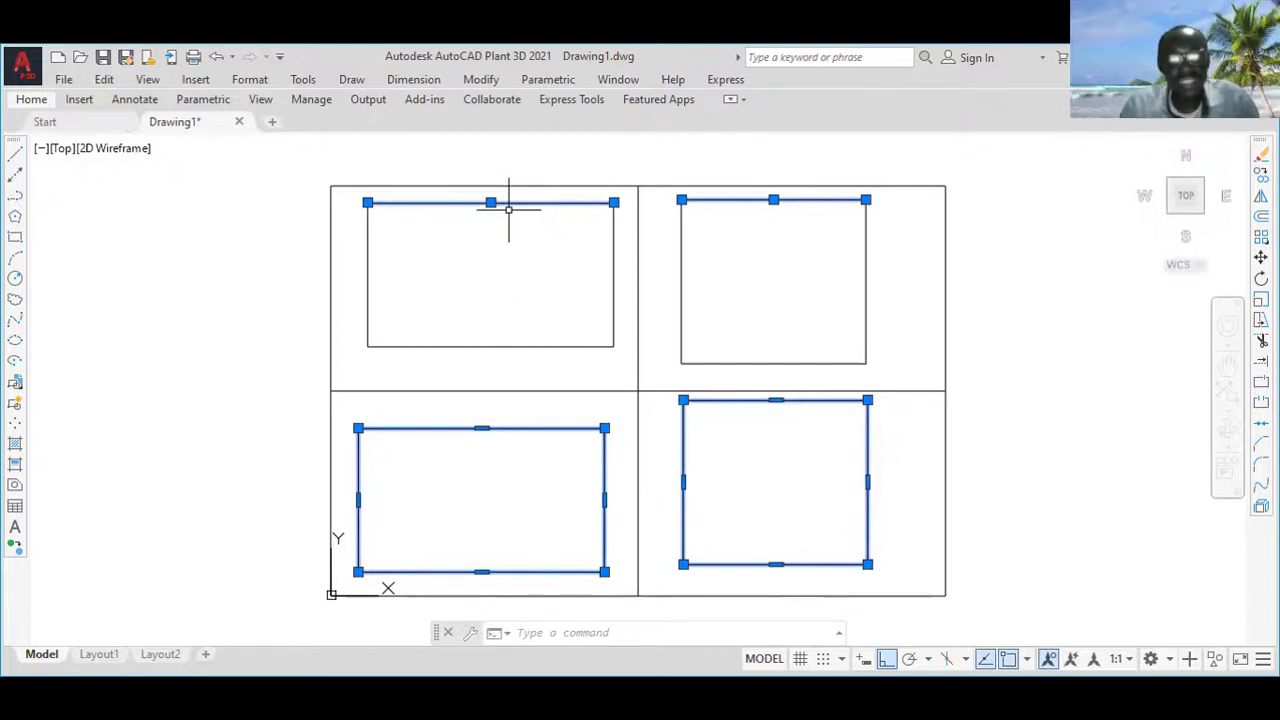
# Add the remaining three sides of the upper-left rectangle to the selection one by one, and clear the whole selection
pyautogui.click(367, 268)
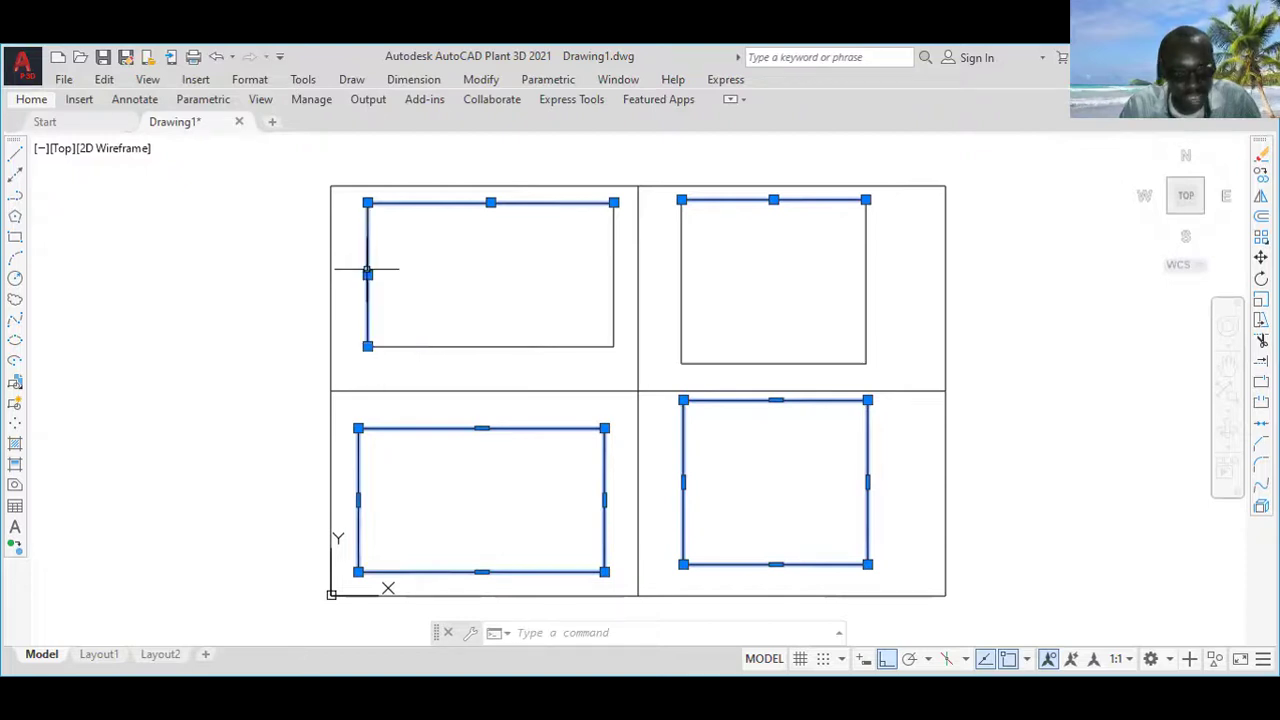
pyautogui.click(462, 346)
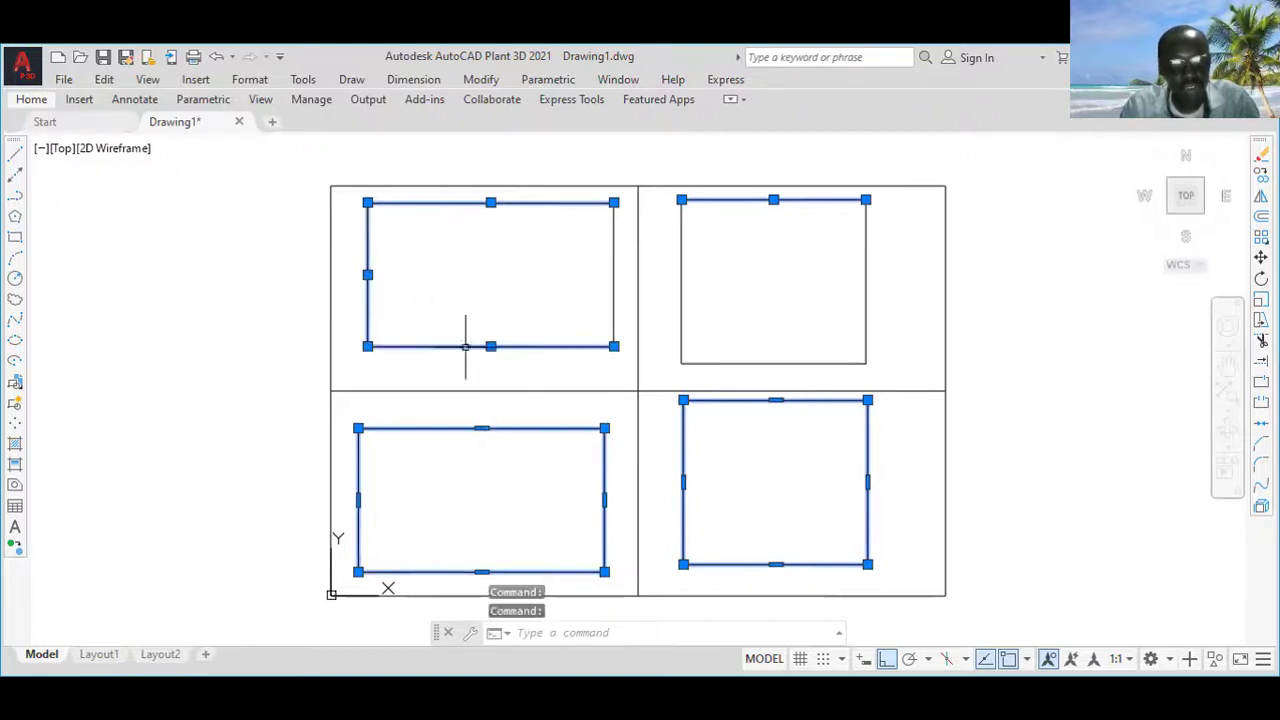
pyautogui.click(614, 281)
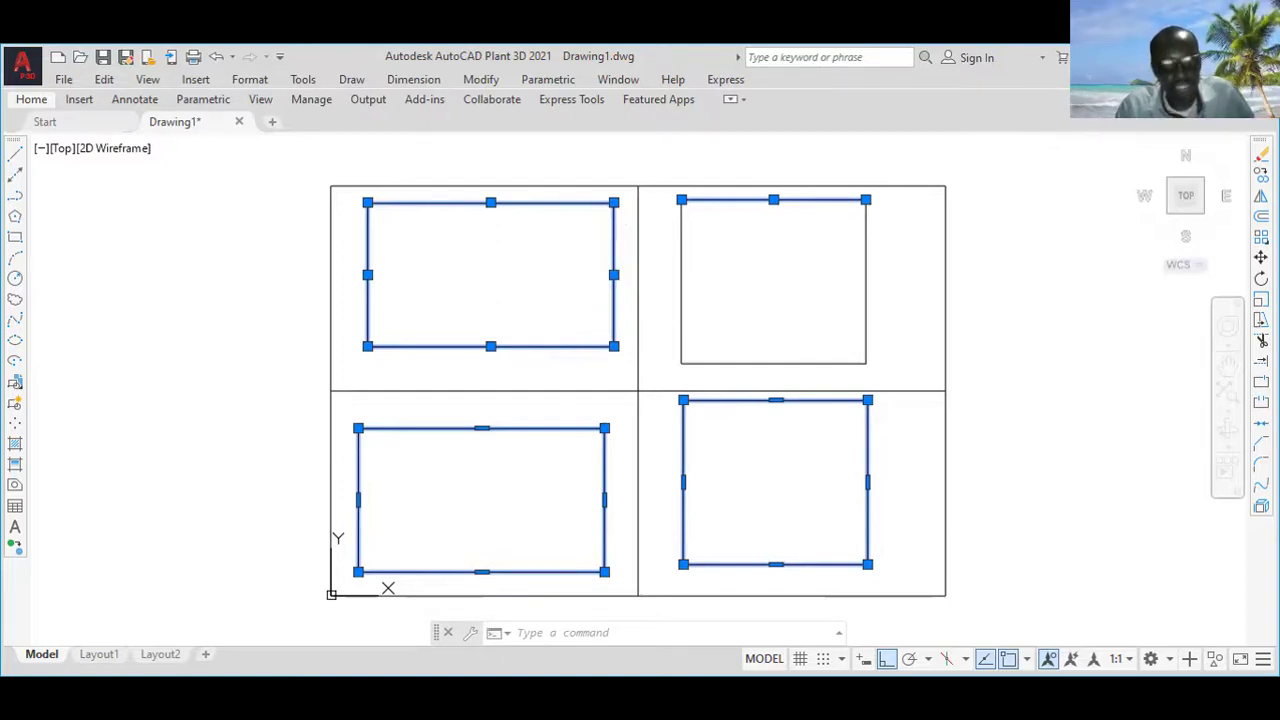
pyautogui.press('Escape')
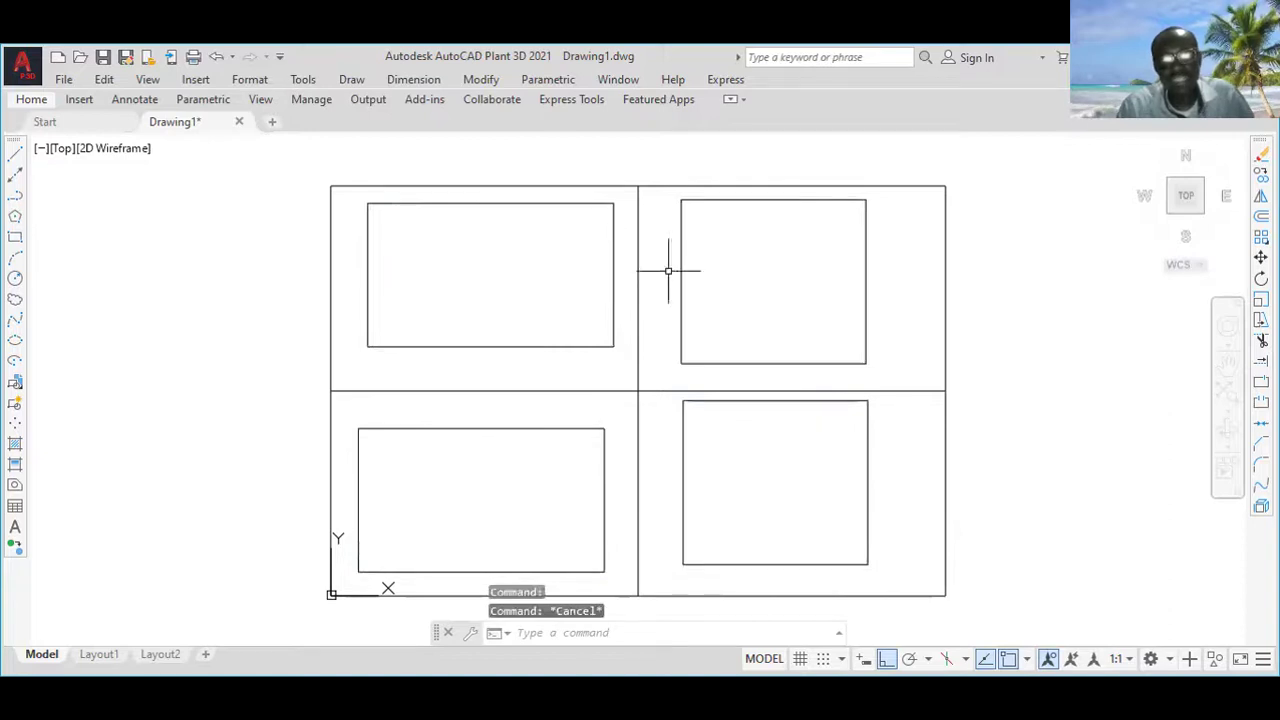
# Select the lower-right polyline rectangle and each separate side of the upper-right rectangle to compare the two constructions
pyautogui.click(682, 479)
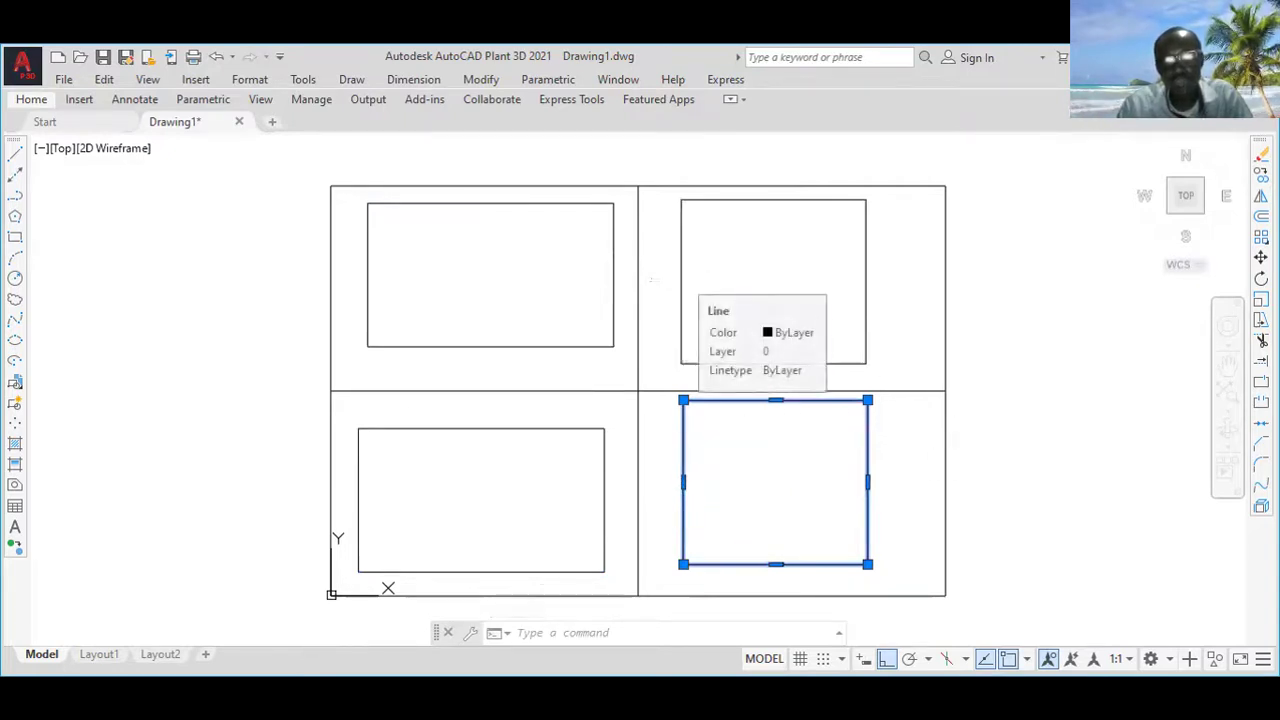
pyautogui.click(681, 277)
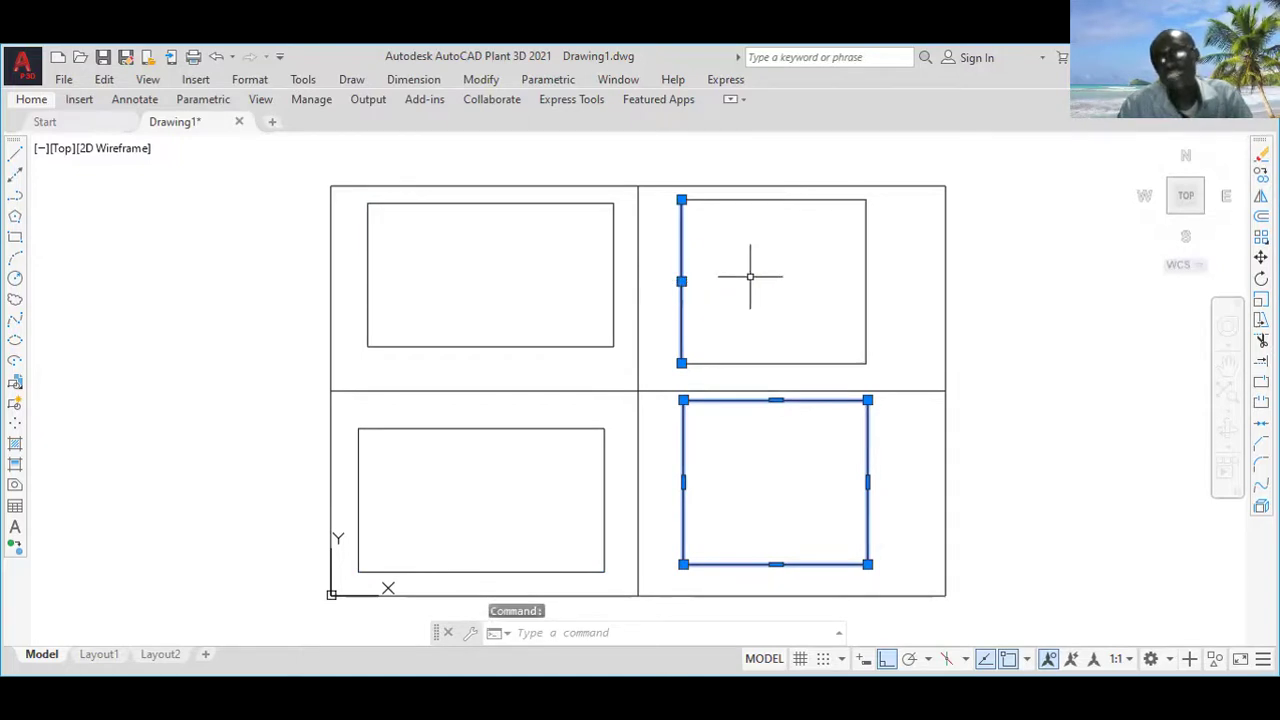
pyautogui.click(866, 274)
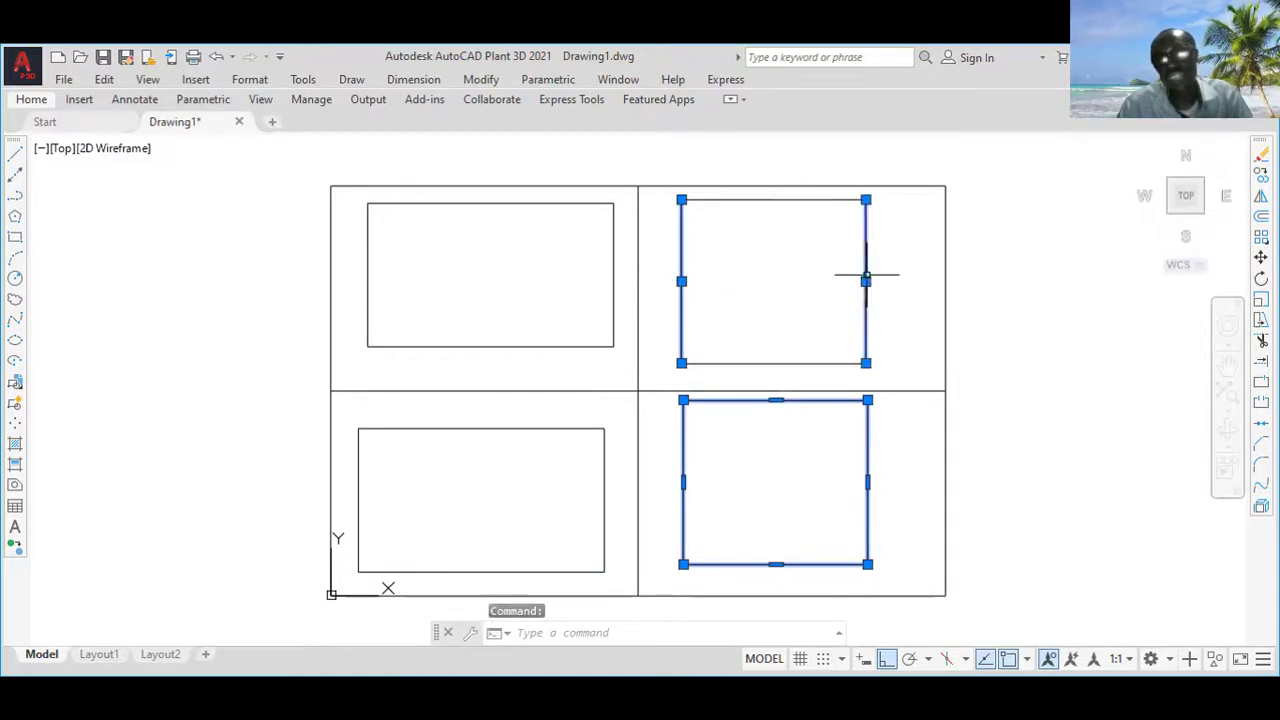
pyautogui.click(783, 200)
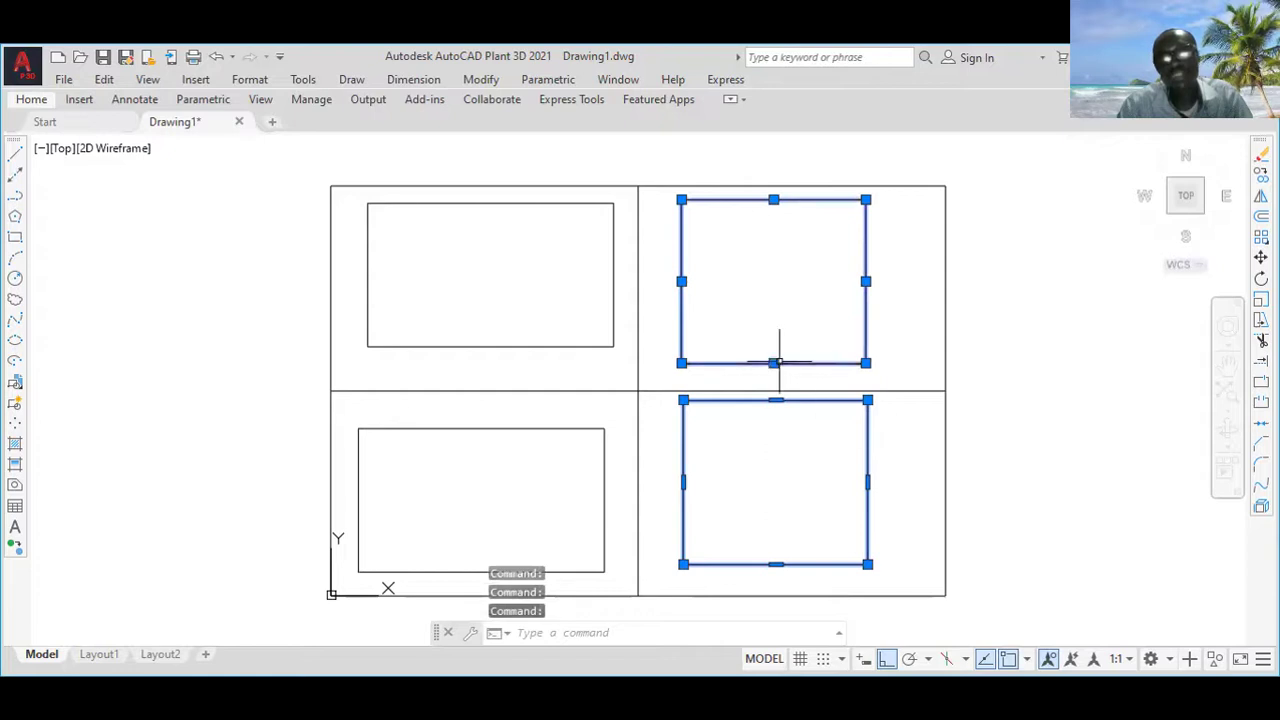